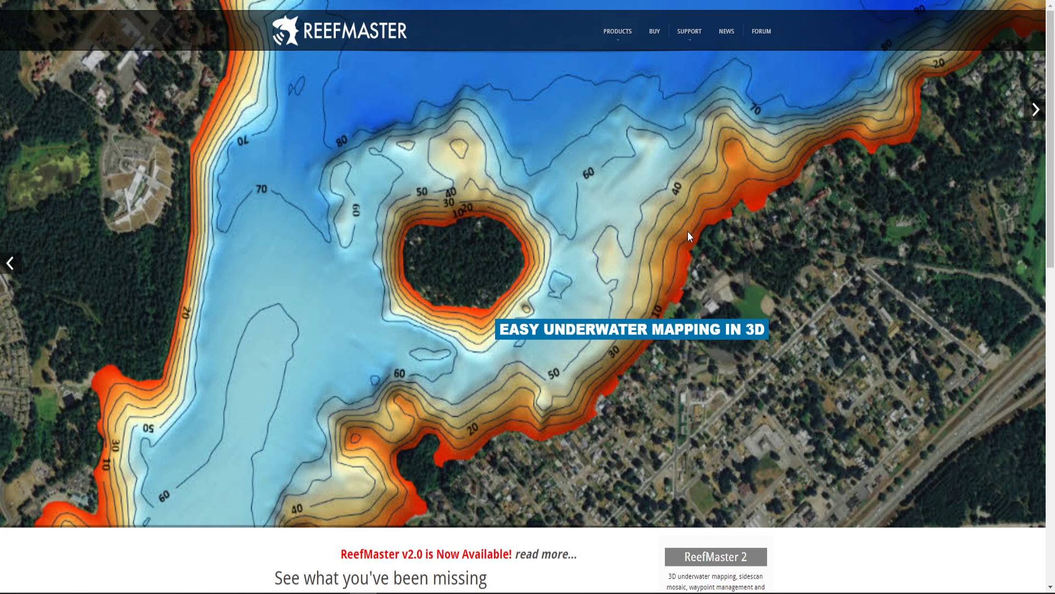
Scroll the homepage to the Underwater Mapping, Sidescan Mosaic and Data Import/Export descriptions.
scroll(687, 236, "down", 5)
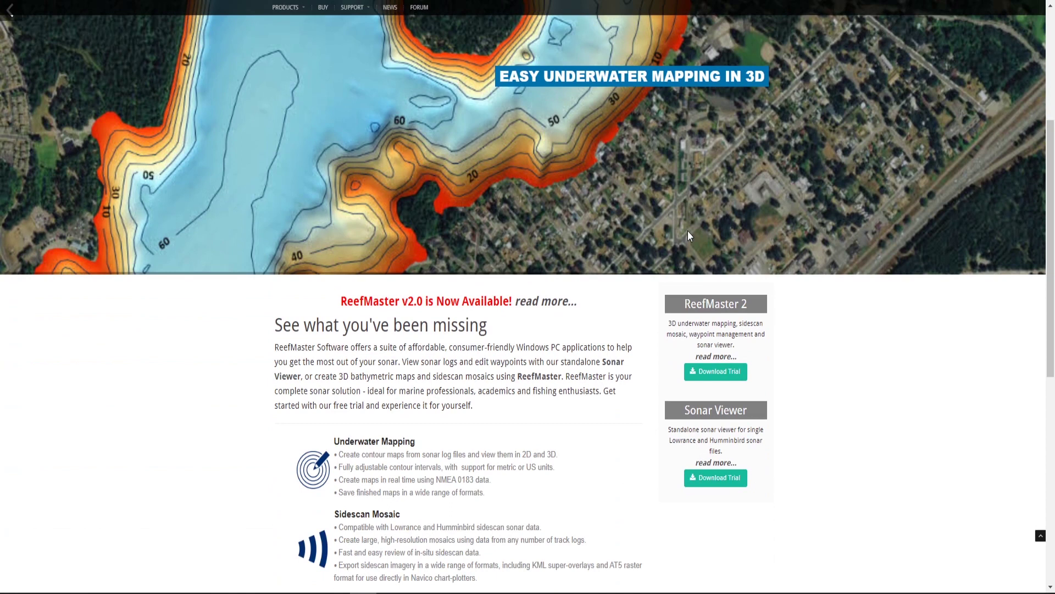
scroll(688, 232, "down", 1)
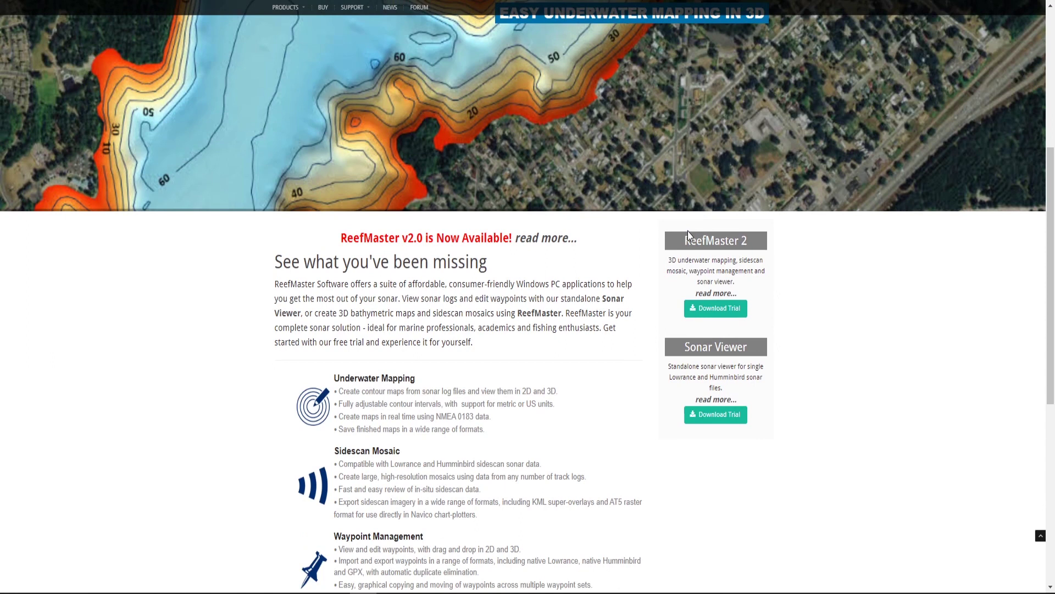
scroll(692, 229, "down", 1)
scroll(694, 233, "down", 1)
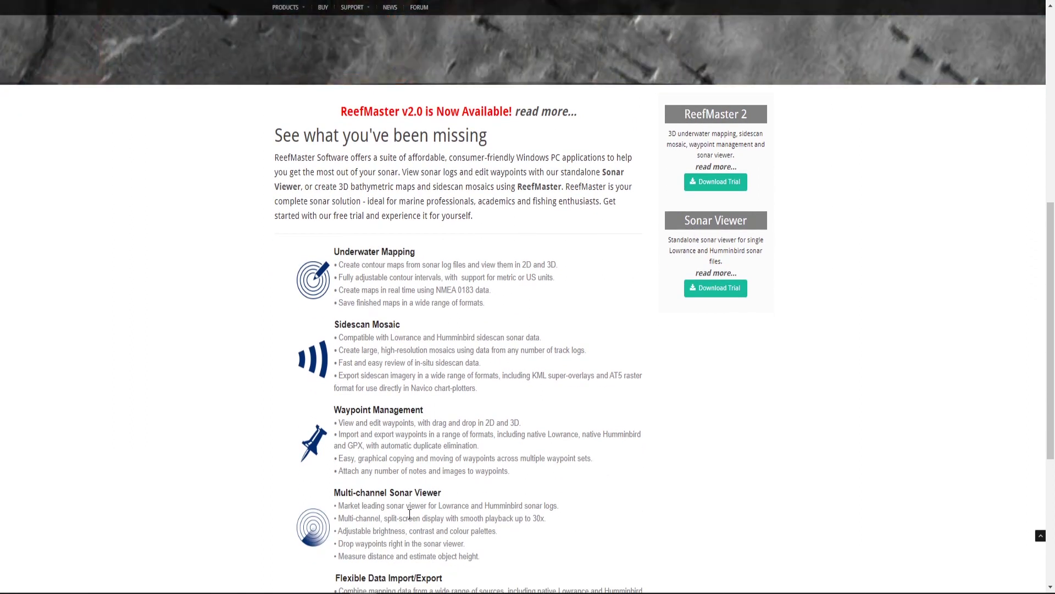
scroll(410, 514, "down", 1)
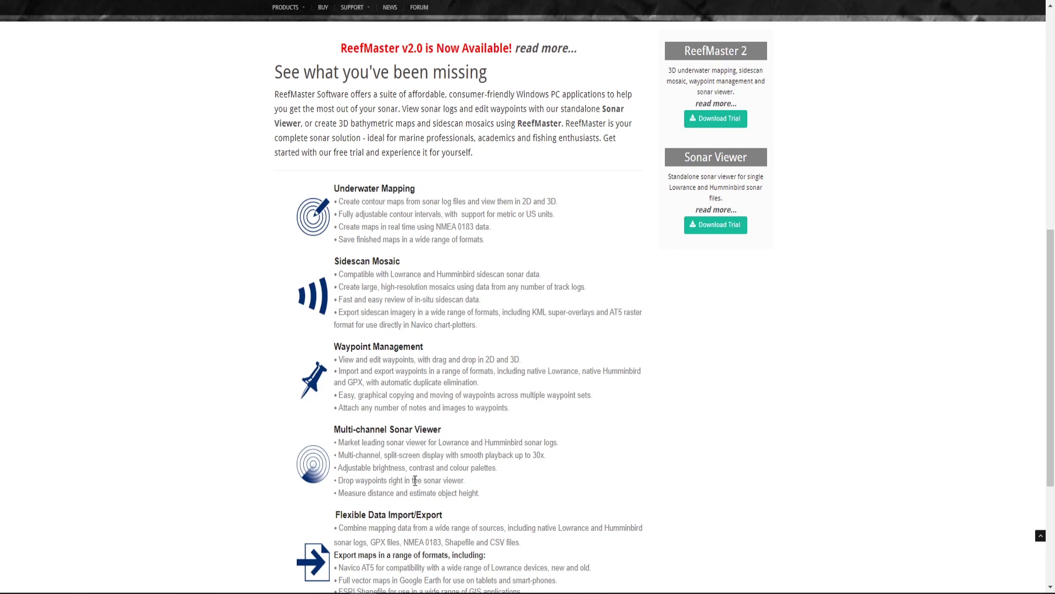
scroll(415, 481, "down", 1)
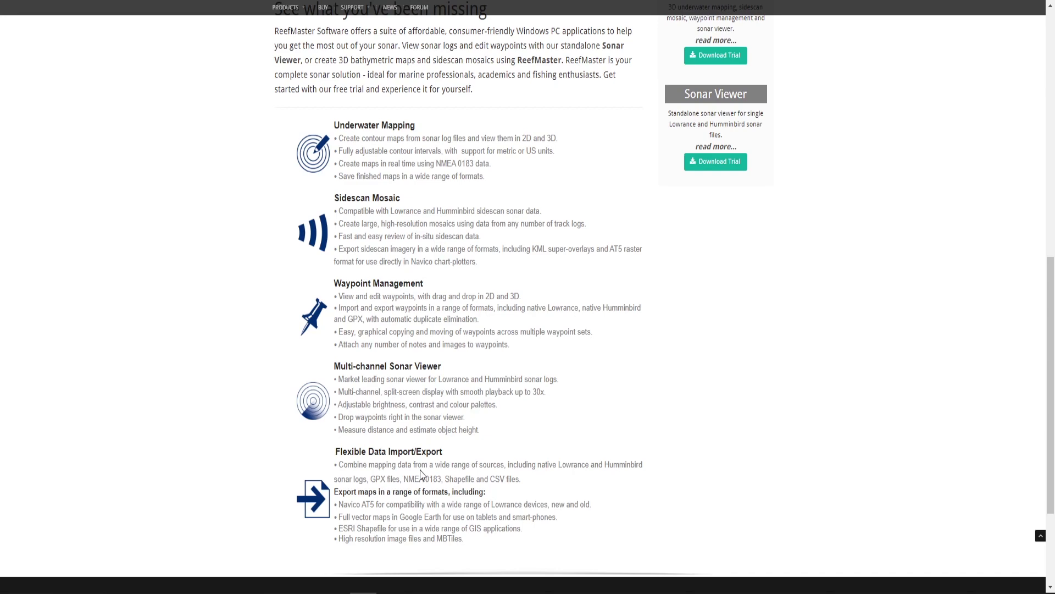
scroll(813, 352, "up", 10)
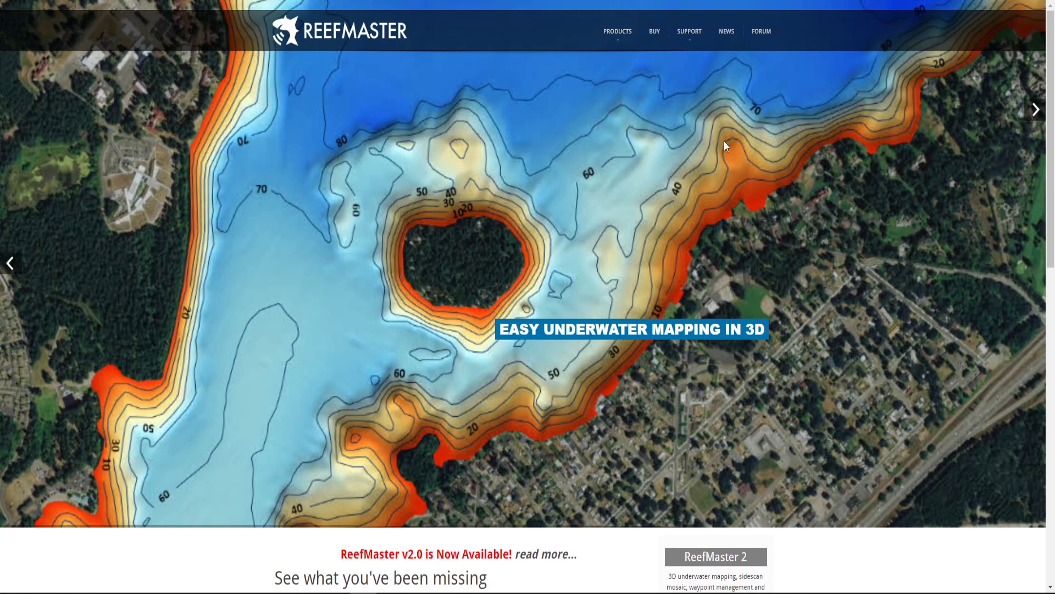
mouse_move(693, 44)
scroll(693, 321, "down", 3)
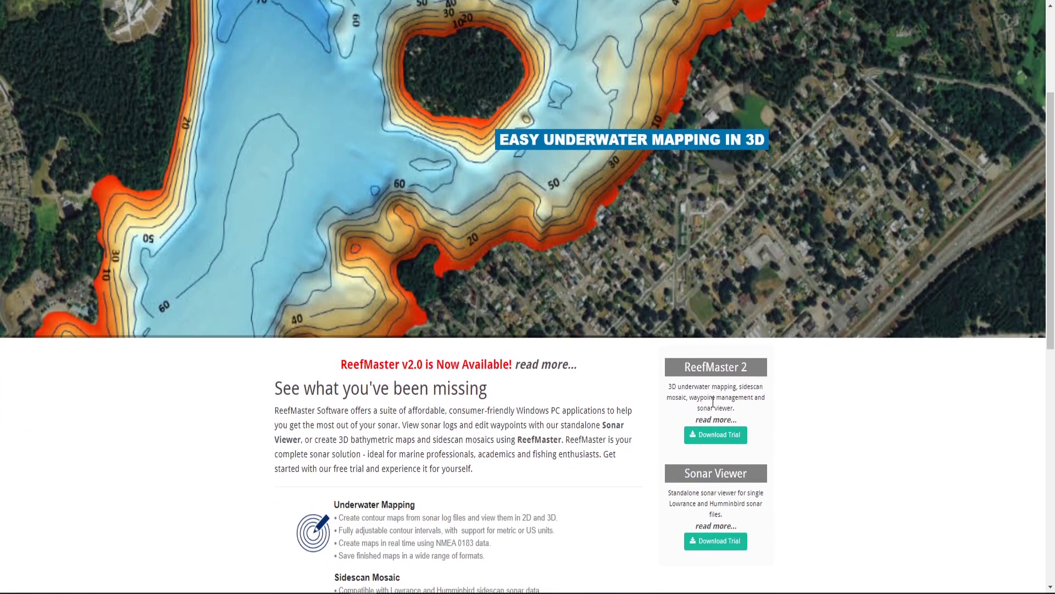
Download the ReefMaster 2 trial installer and run it.
left_click(722, 438)
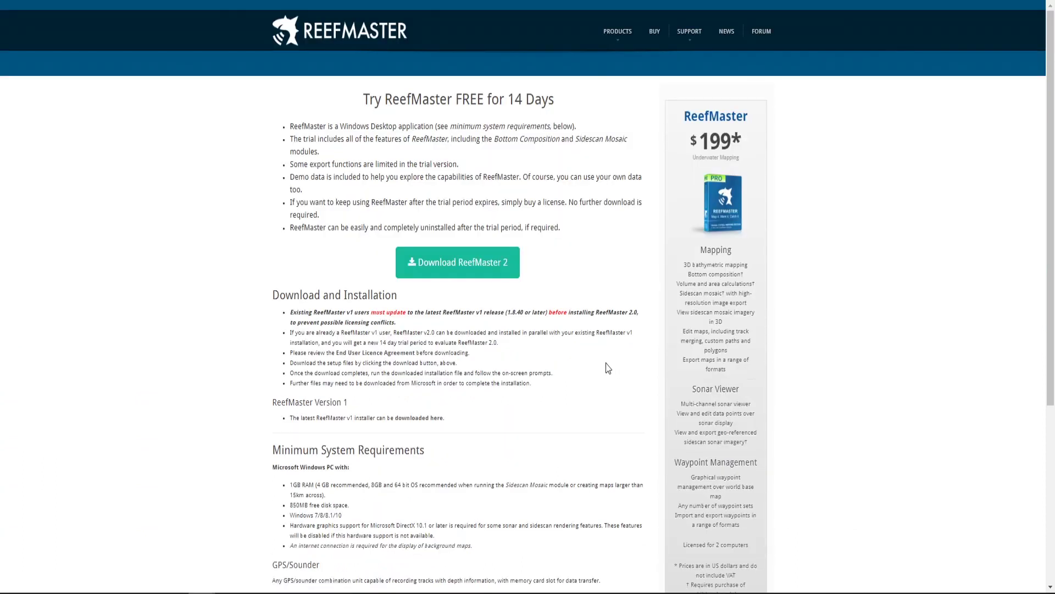
left_click(478, 270)
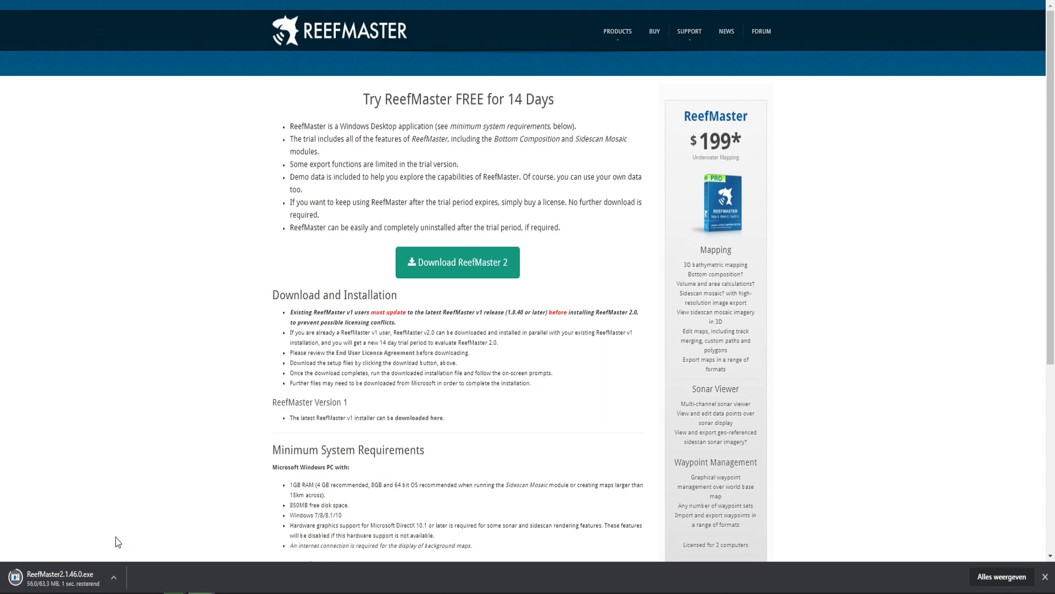
left_click(55, 577)
Accept the licence and install ReefMaster 2.0 in the default location.
left_click(660, 419)
scroll(550, 346, "down", 1)
scroll(550, 347, "down", 10)
left_click(406, 393)
left_click(661, 419)
left_click(661, 419)
left_click(661, 419)
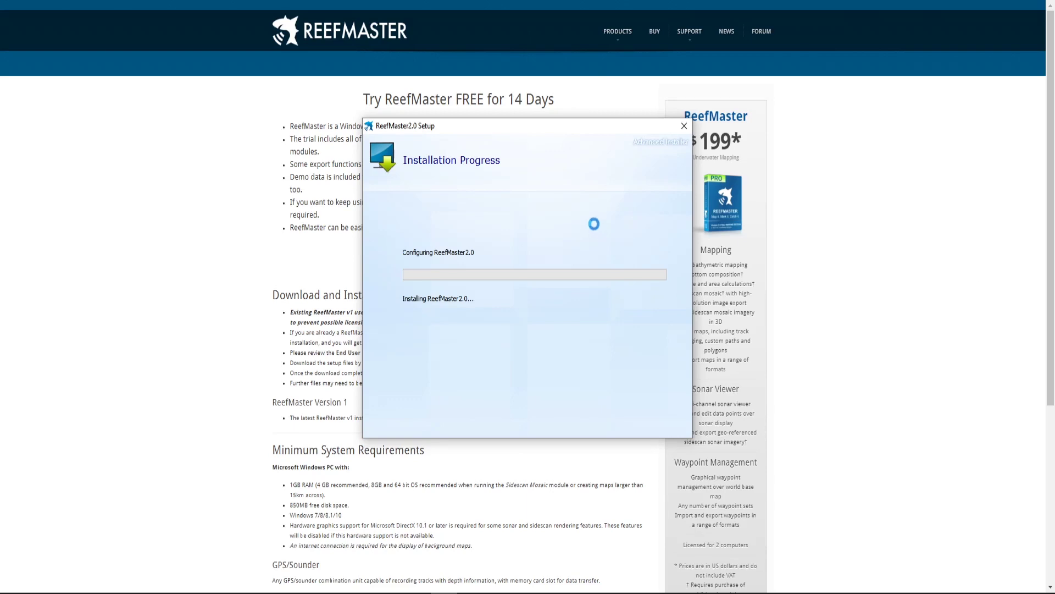
left_click(527, 329)
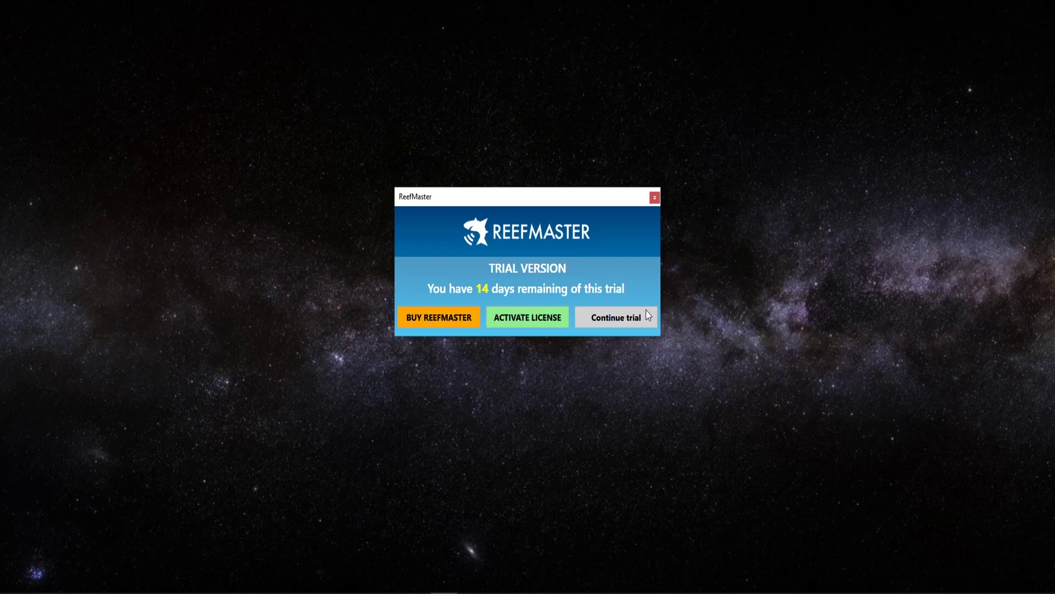
Continue the trial and name a new workspace 'Reefmaster tutorial', browsing for its location.
left_click(646, 310)
left_click(597, 344)
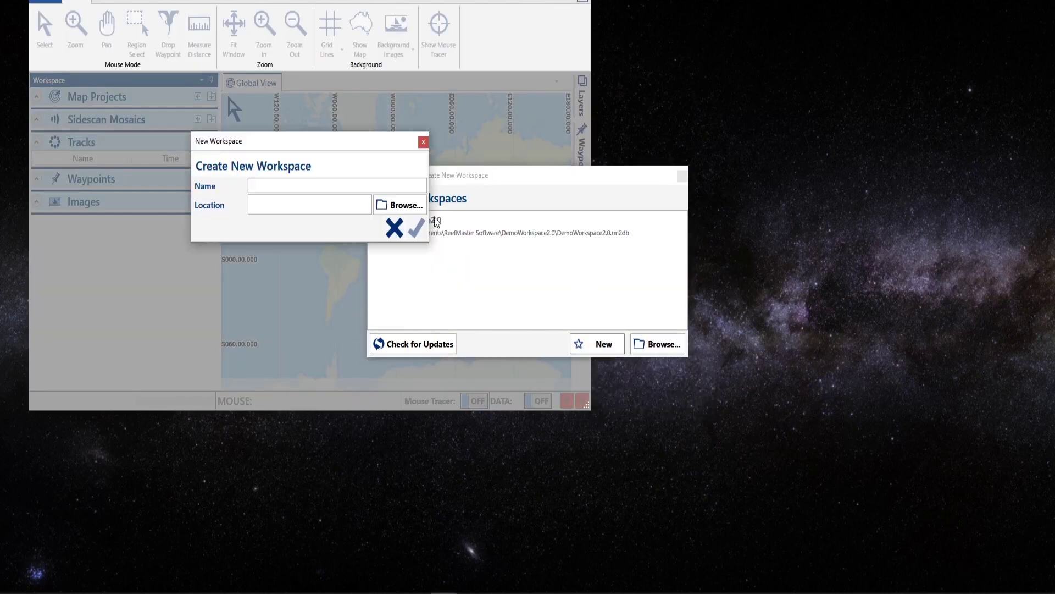
left_click(288, 181)
type("Reefmaster tutorials")
key("BackSpace")
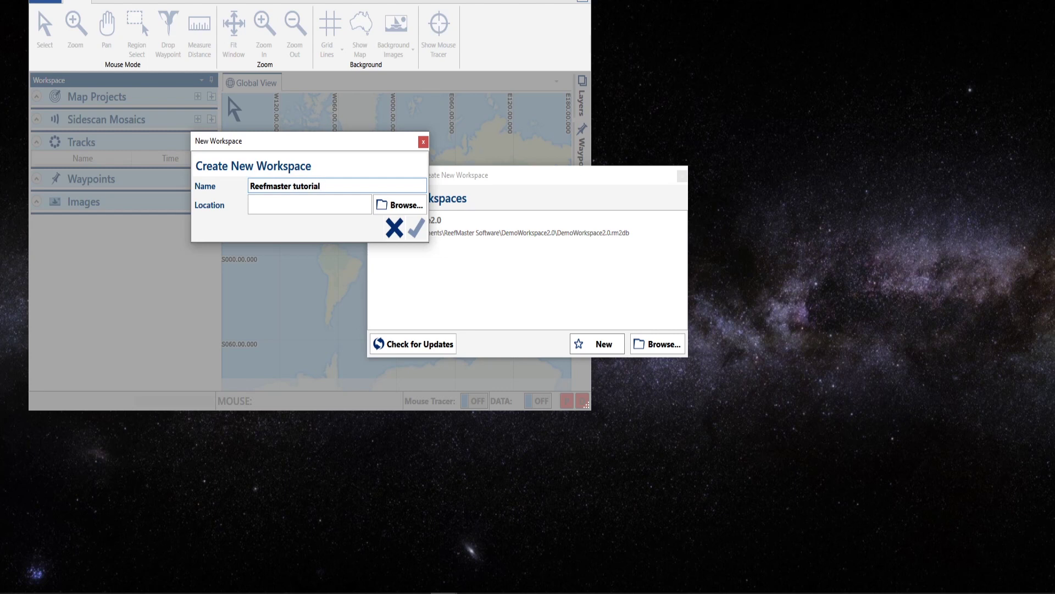
left_click(414, 210)
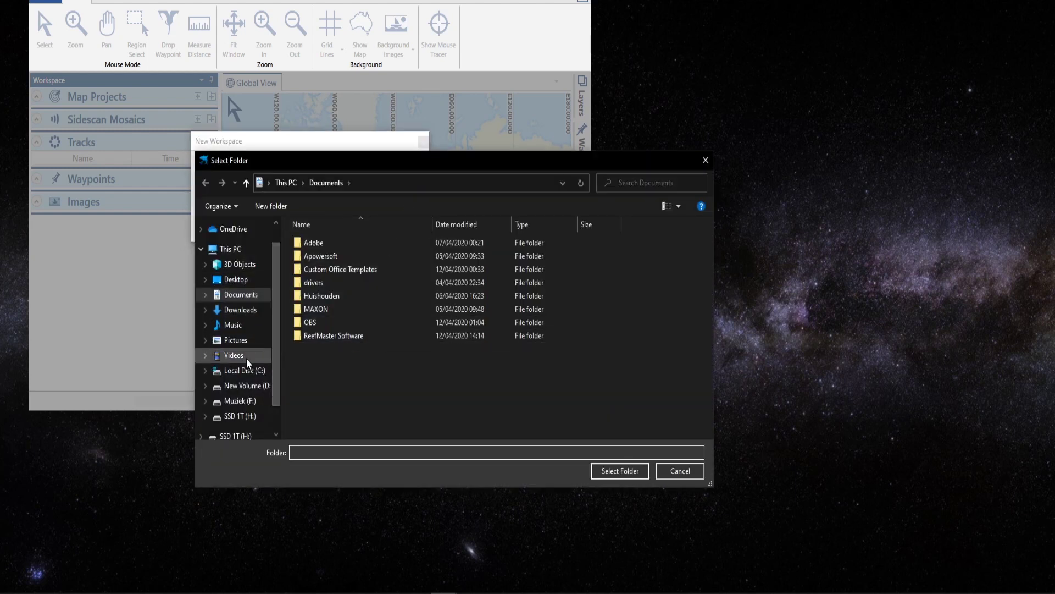
Create a 'Reefmaster projects' folder on SSD 1T (H:) and create the workspace there.
scroll(241, 402, "down", 1)
left_click(236, 416)
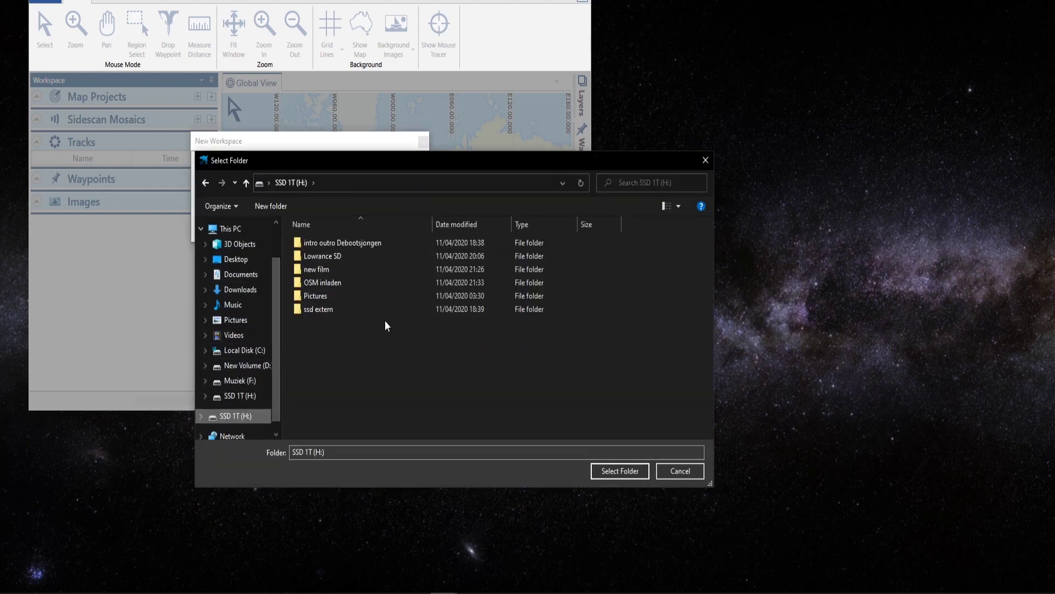
right_click(322, 373)
mouse_move(365, 504)
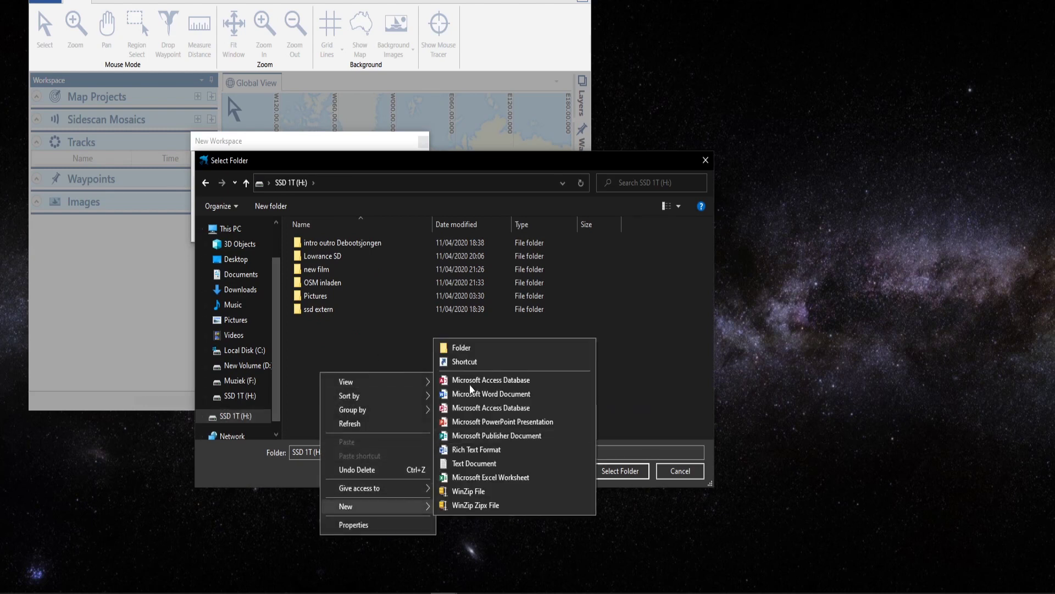
left_click(468, 349)
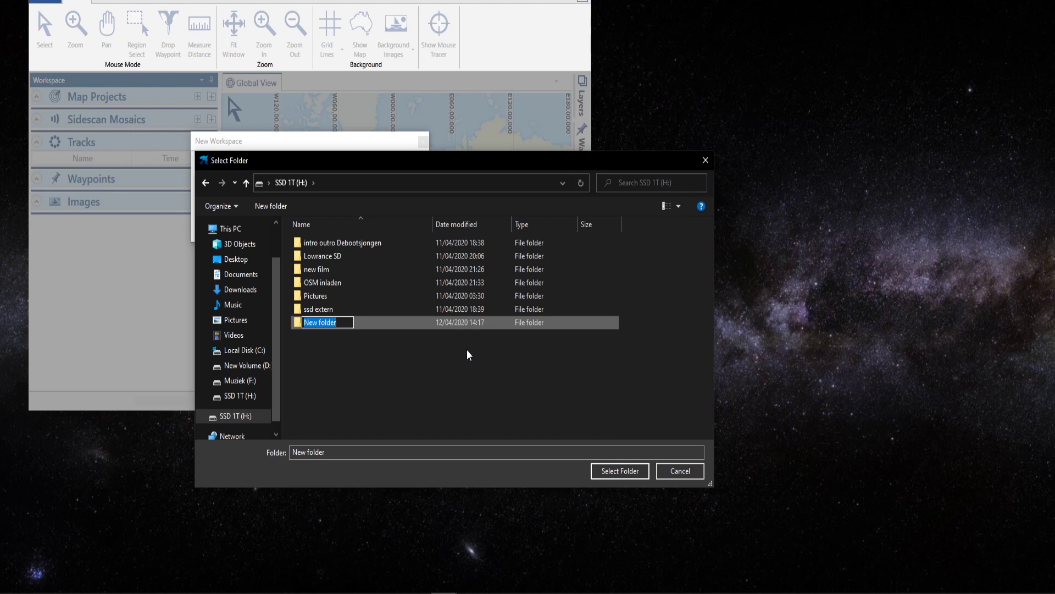
type("Reefmaster projects")
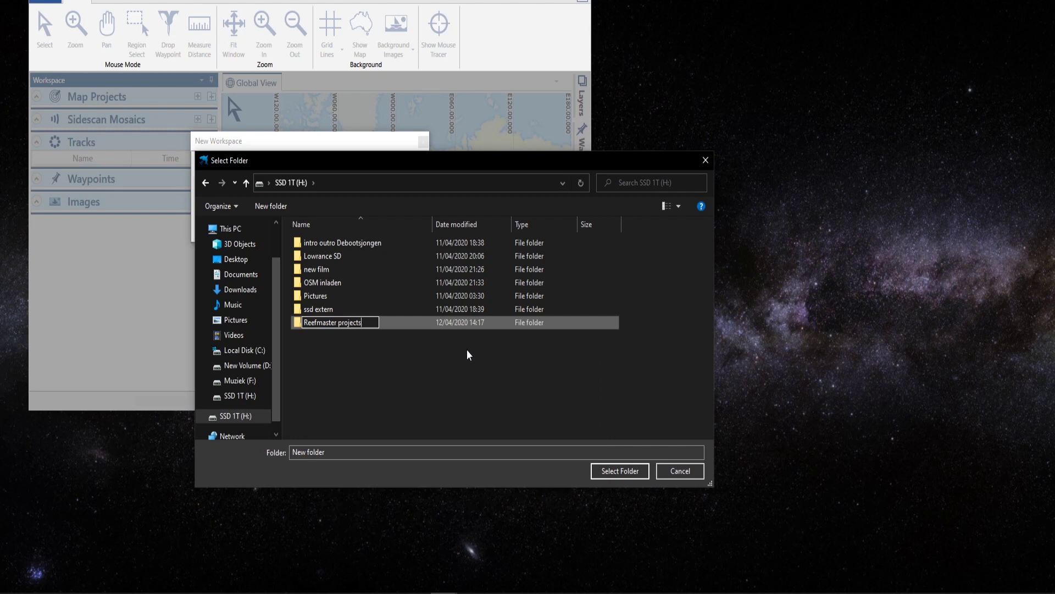
key("Return")
key("Return")
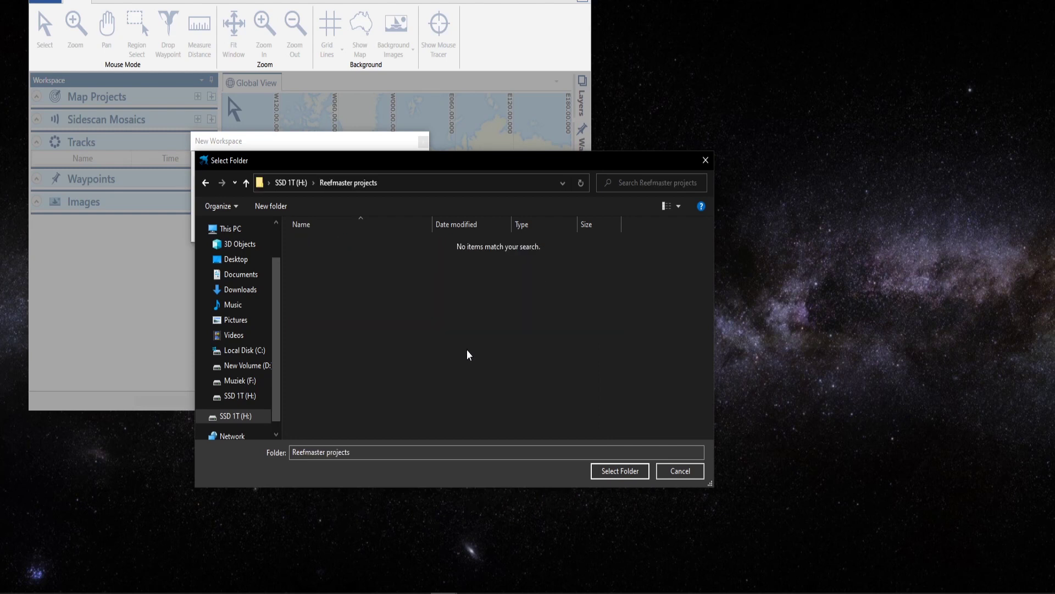
left_click(613, 471)
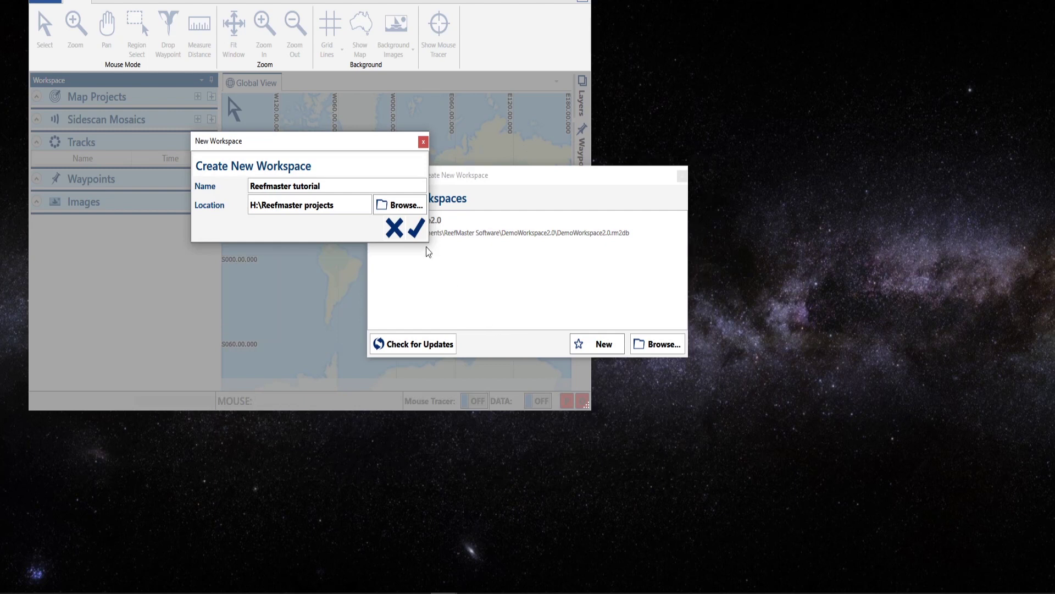
left_click(415, 230)
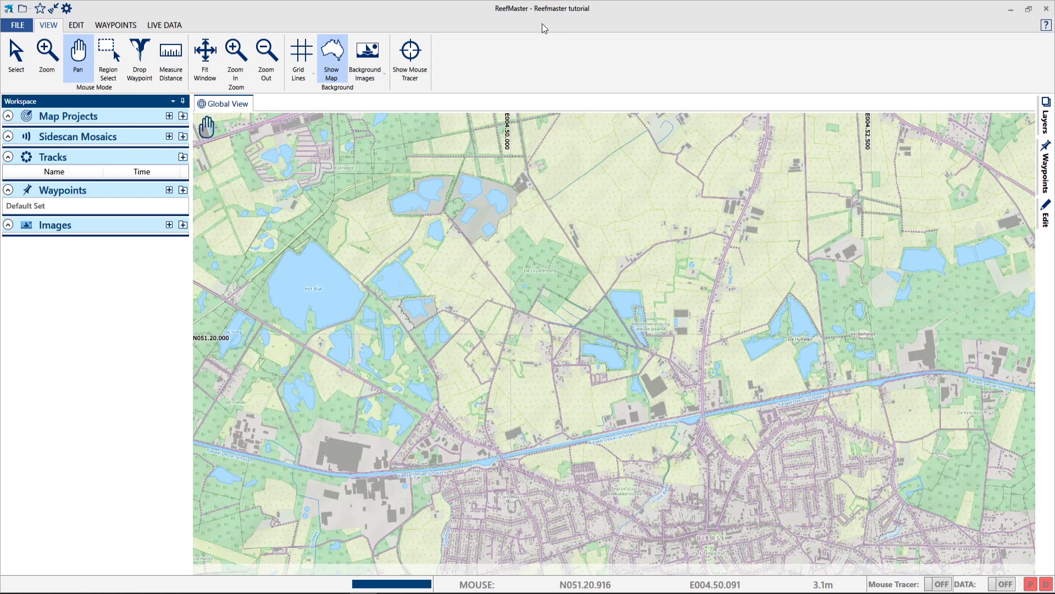
Add a new map project named 'Test'.
mouse_move(207, 127)
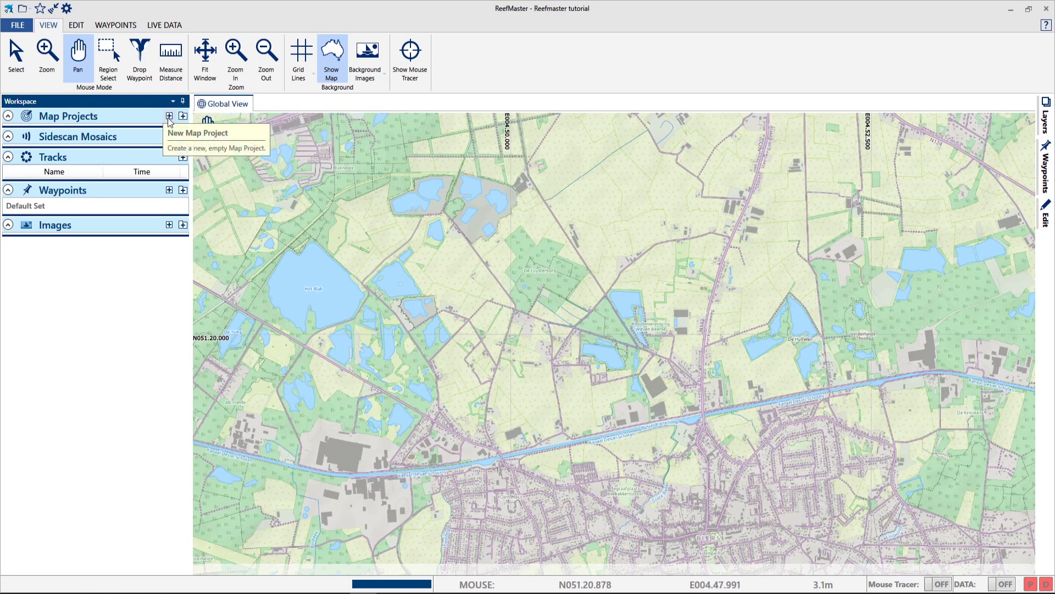
left_click(168, 117)
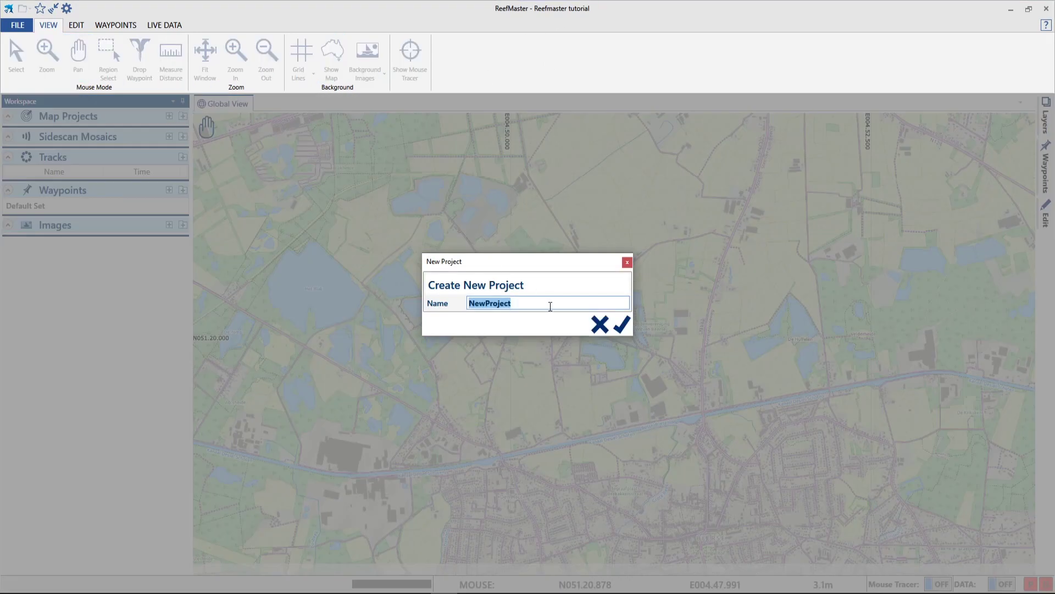
type("Test")
key("Return")
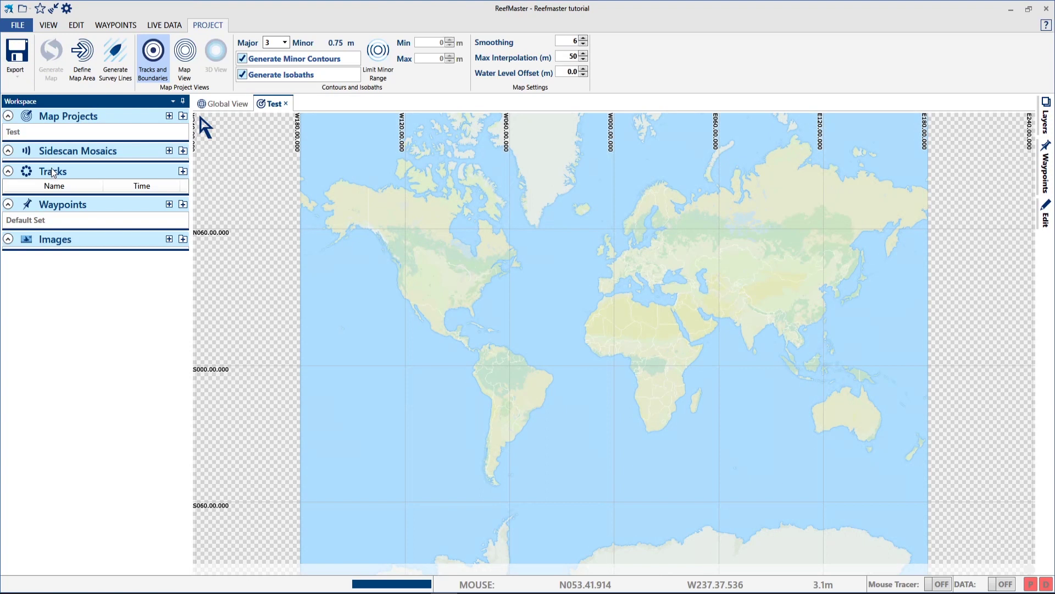
Import the 'reeflaster tutorial data' file as a track with the default CSV settings.
left_click(19, 24)
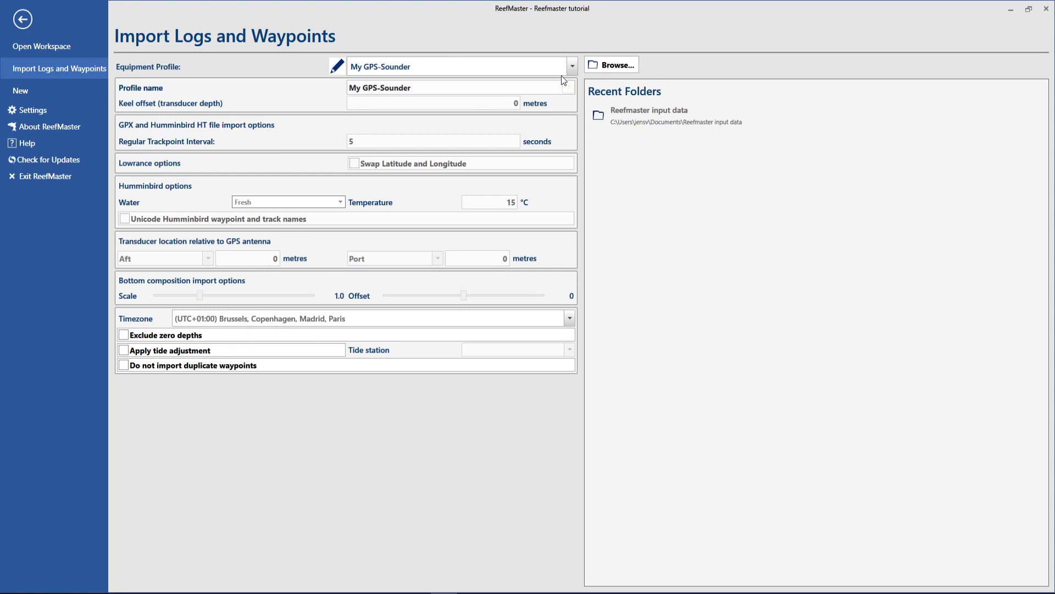
left_click(619, 68)
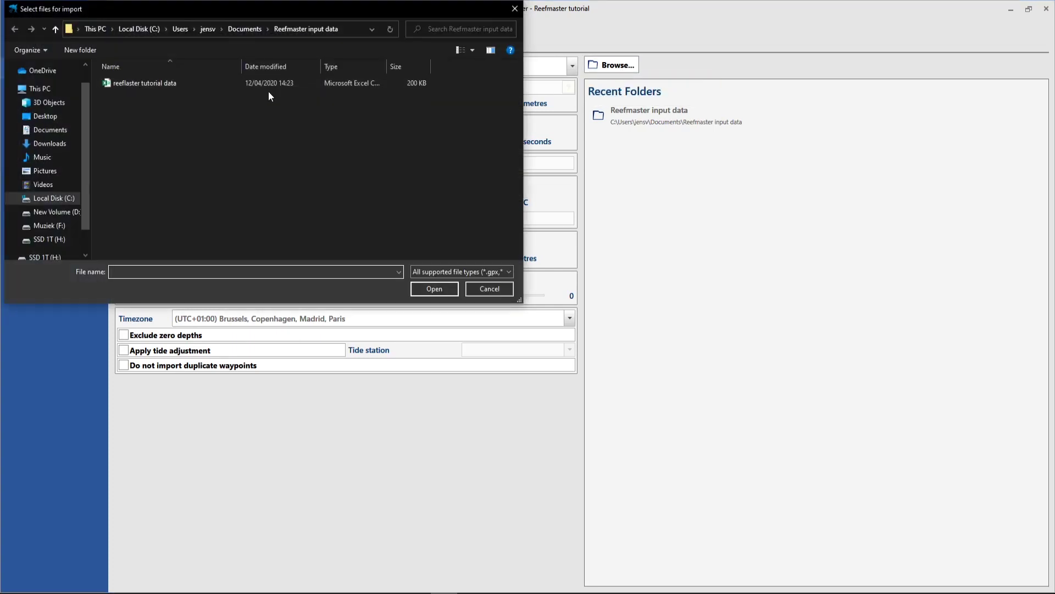
left_click(166, 85)
left_click(436, 288)
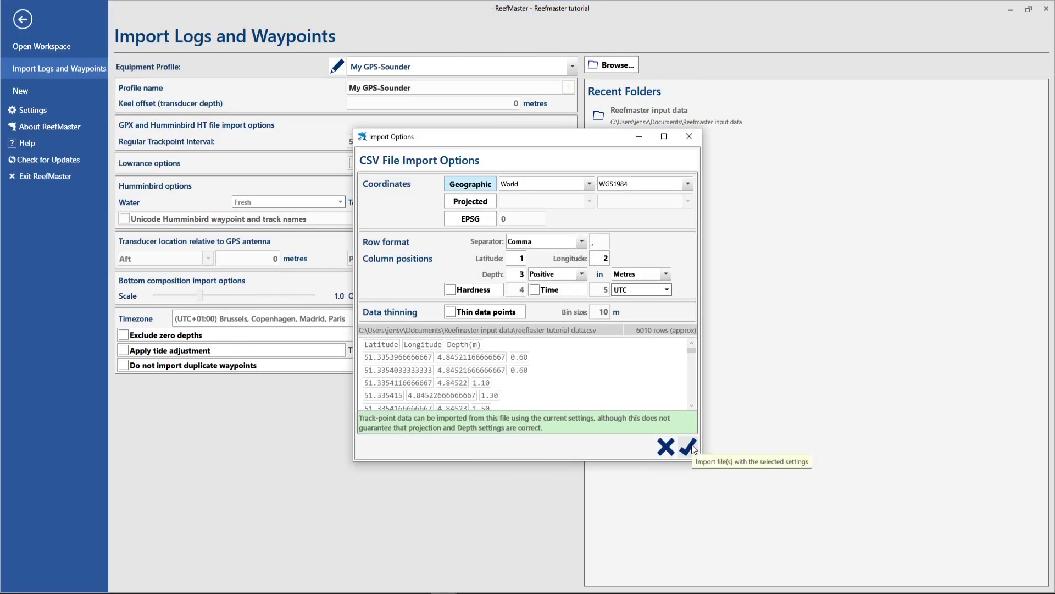
left_click(692, 446)
left_click(732, 445)
left_click(22, 19)
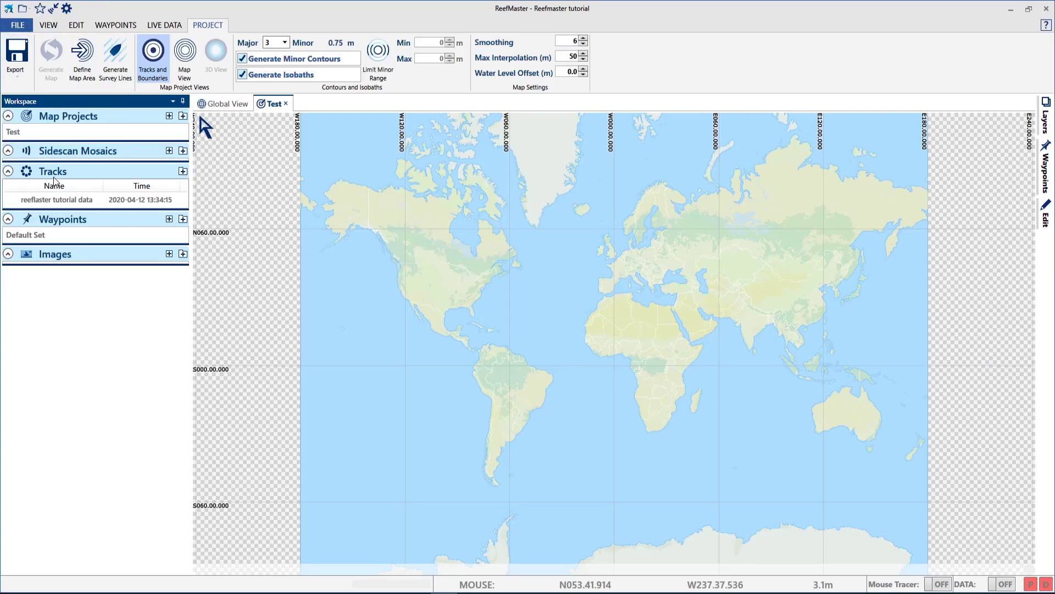
Add the tutorial track to the Test map project.
mouse_move(65, 203)
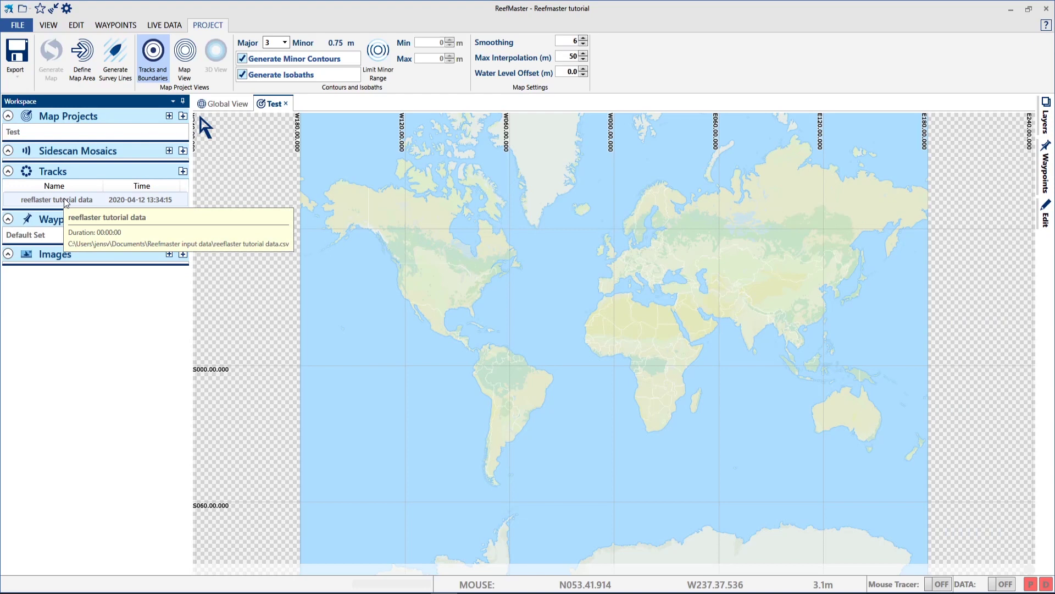
right_click(66, 203)
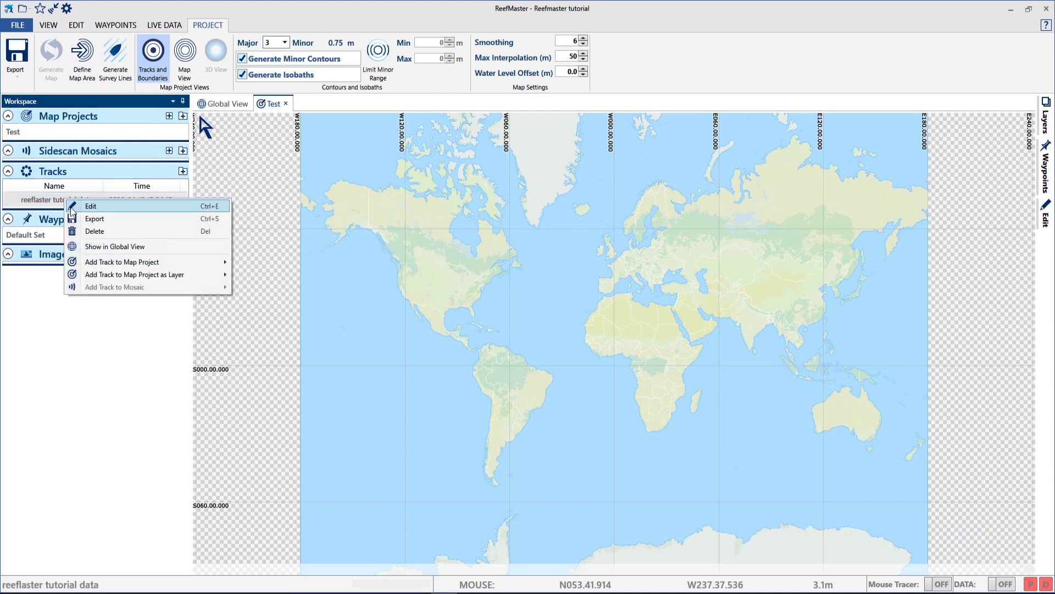
mouse_move(111, 269)
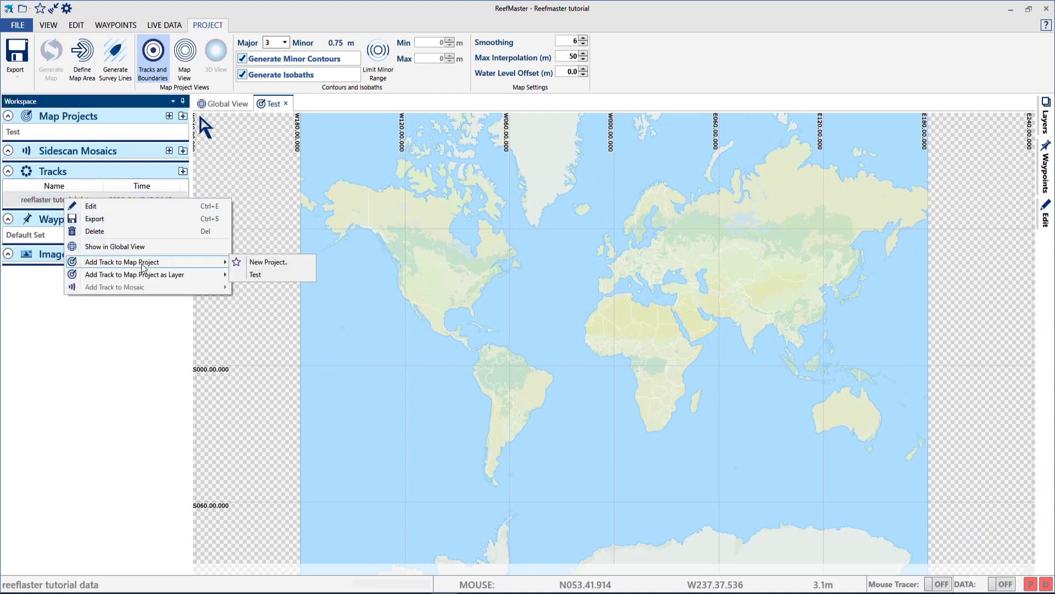
left_click(256, 274)
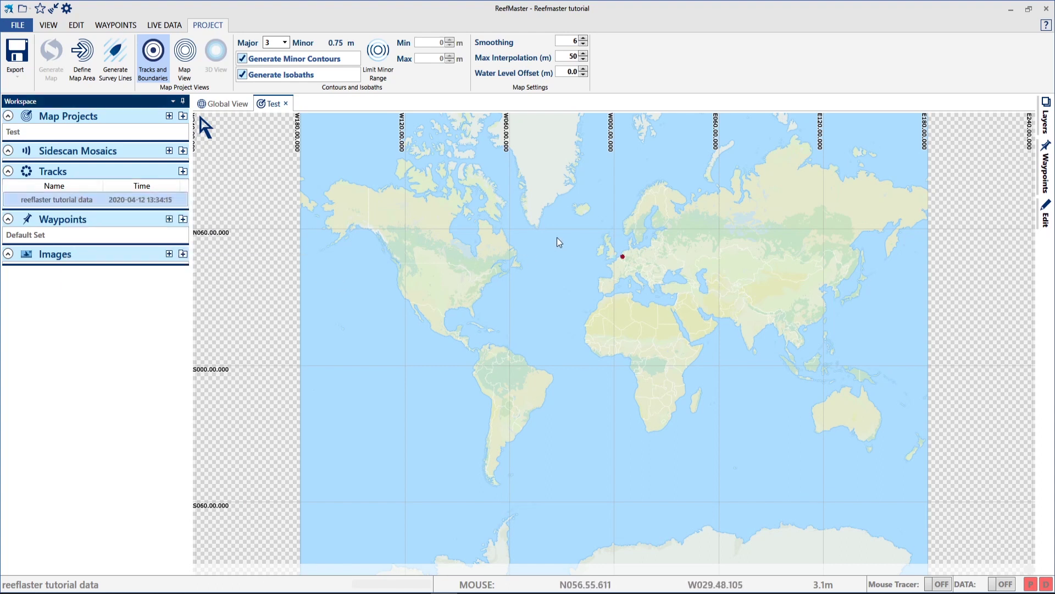
Draw a map area around the lake's tracks, then generate and view its depth map.
scroll(627, 252, "up", 3)
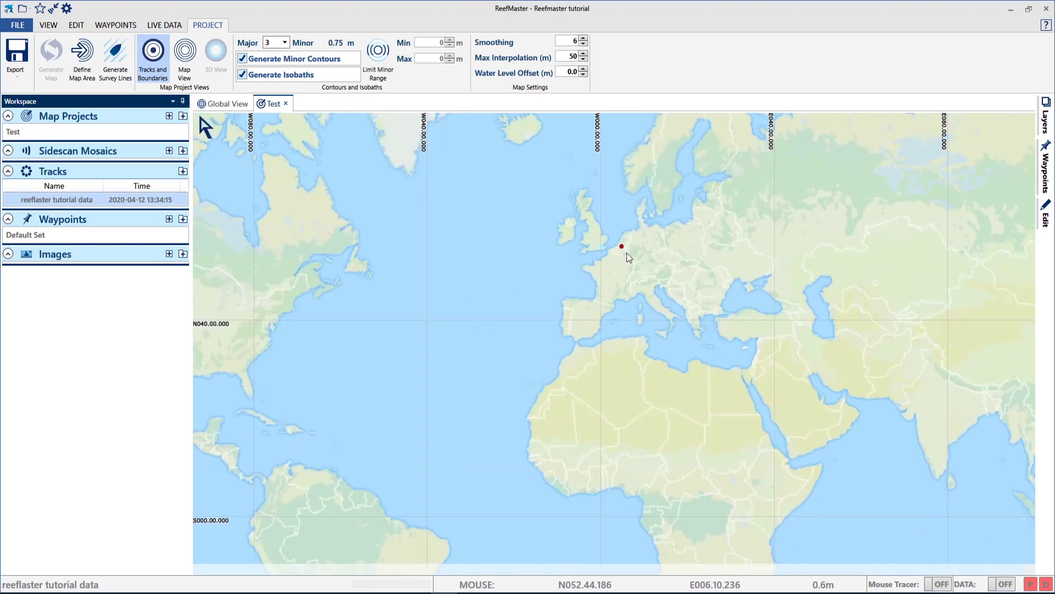
scroll(623, 218, "up", 10)
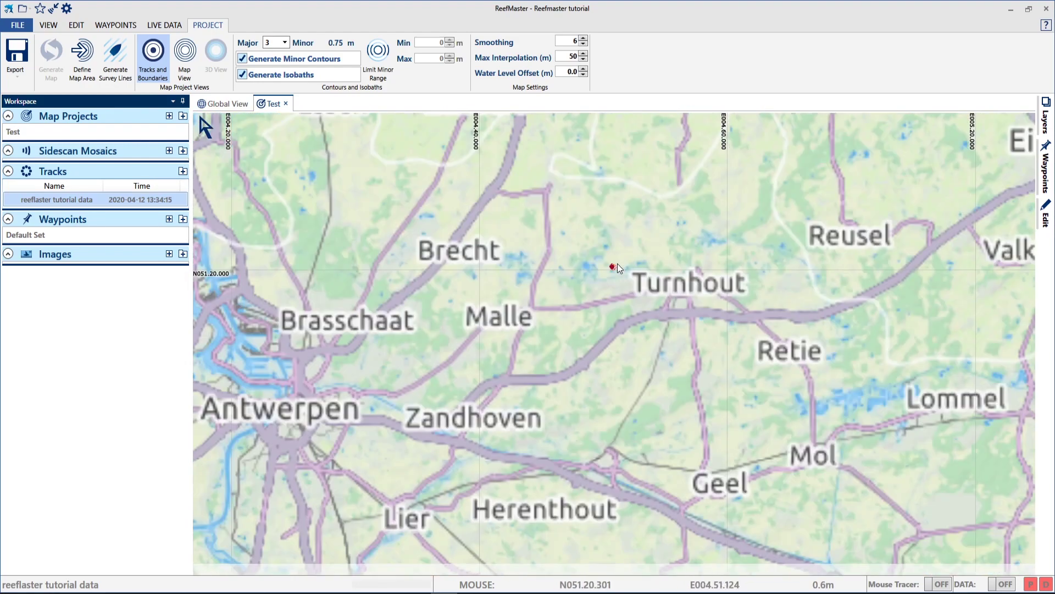
scroll(619, 270, "up", 2)
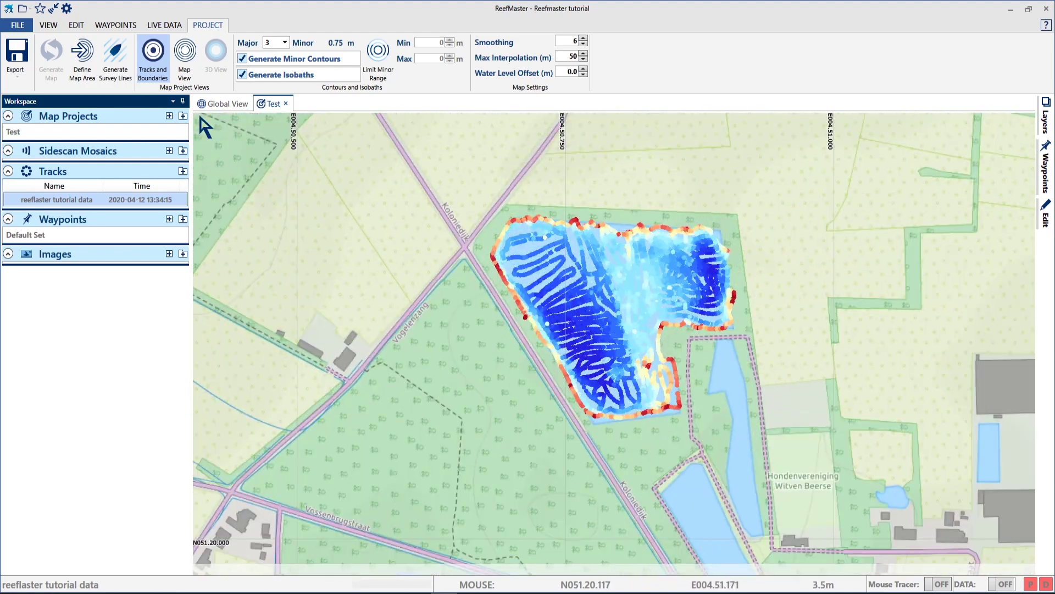
scroll(760, 215, "up", 2)
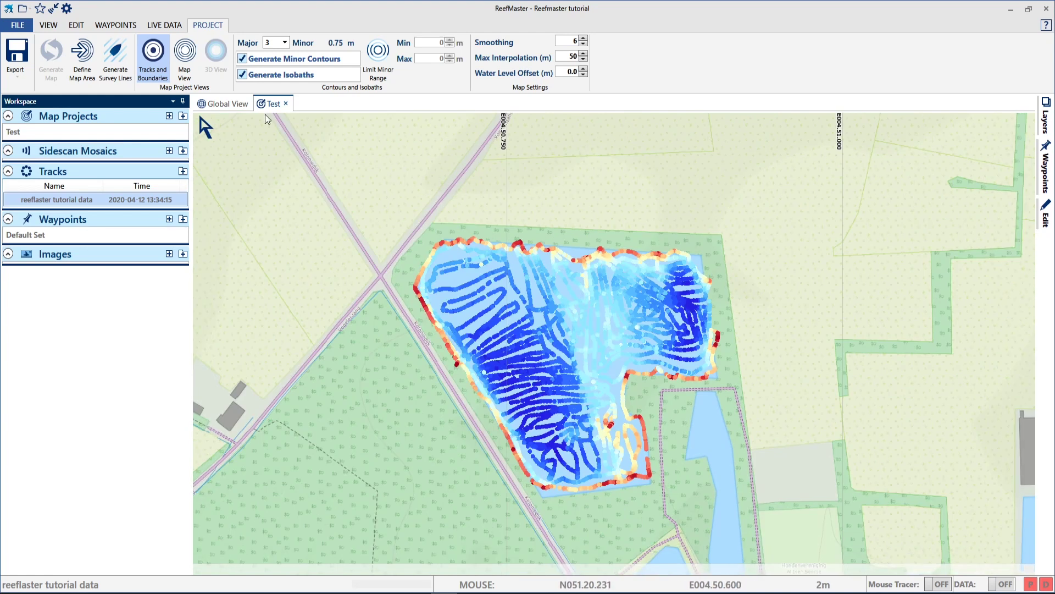
left_click(83, 58)
left_click_drag(373, 195, 760, 514)
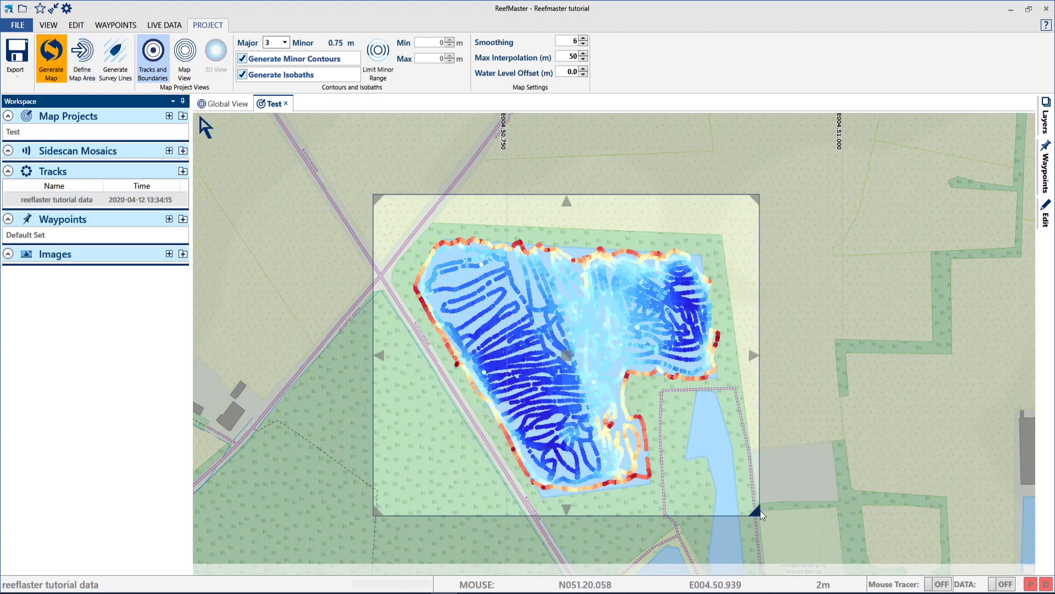
left_click(51, 73)
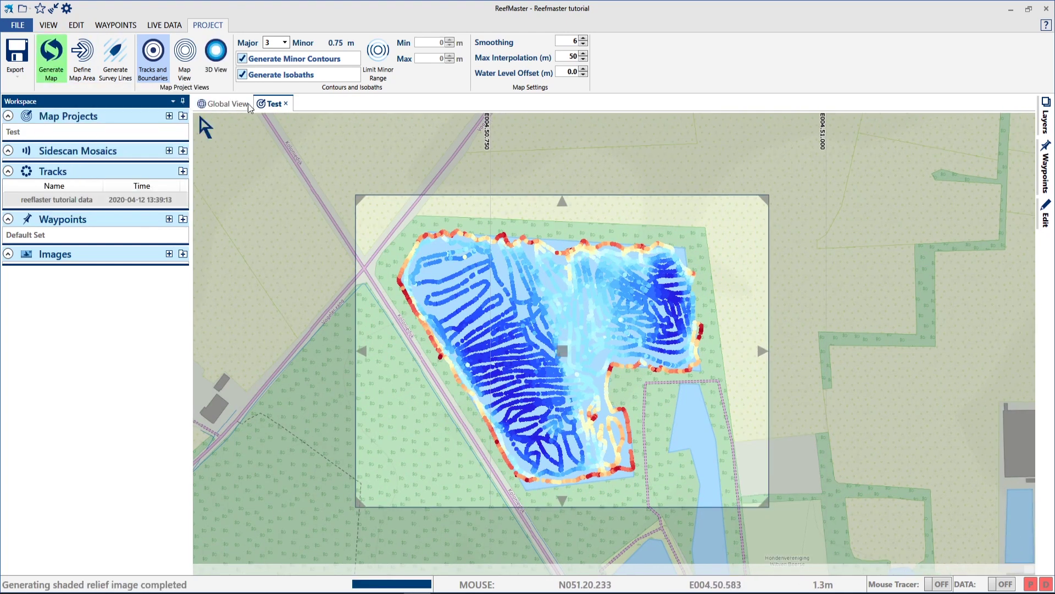
left_click(185, 65)
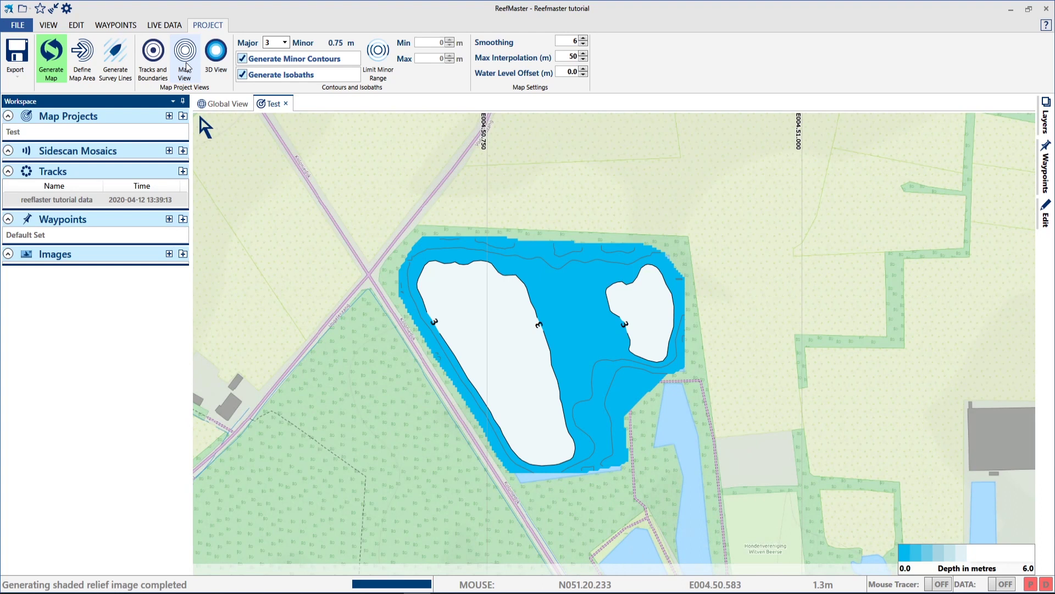
Import the 'test' boundary file into Map Boundaries from the Edit tab.
left_click(154, 58)
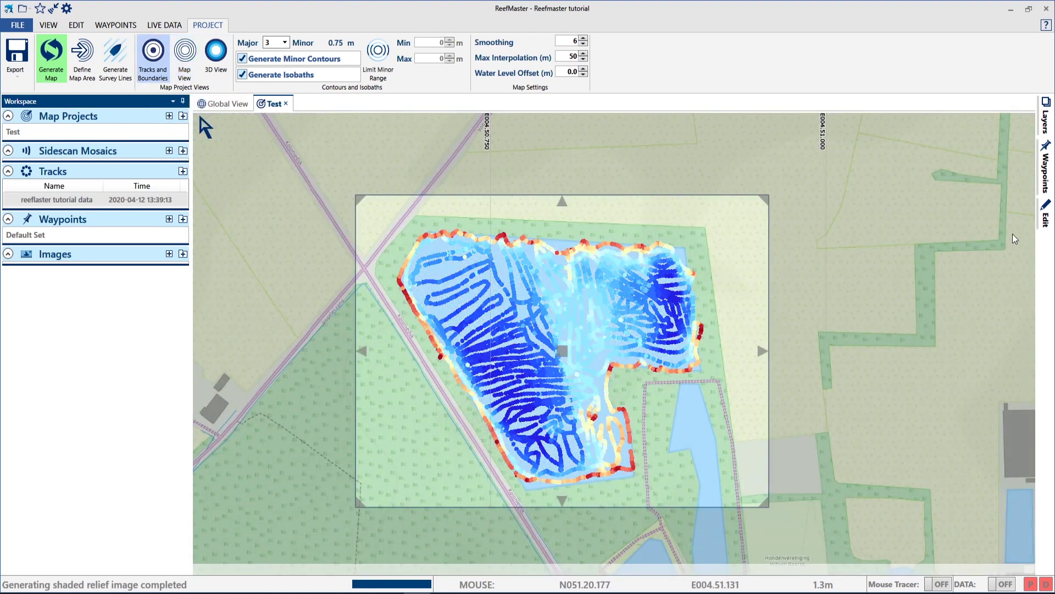
left_click(1047, 217)
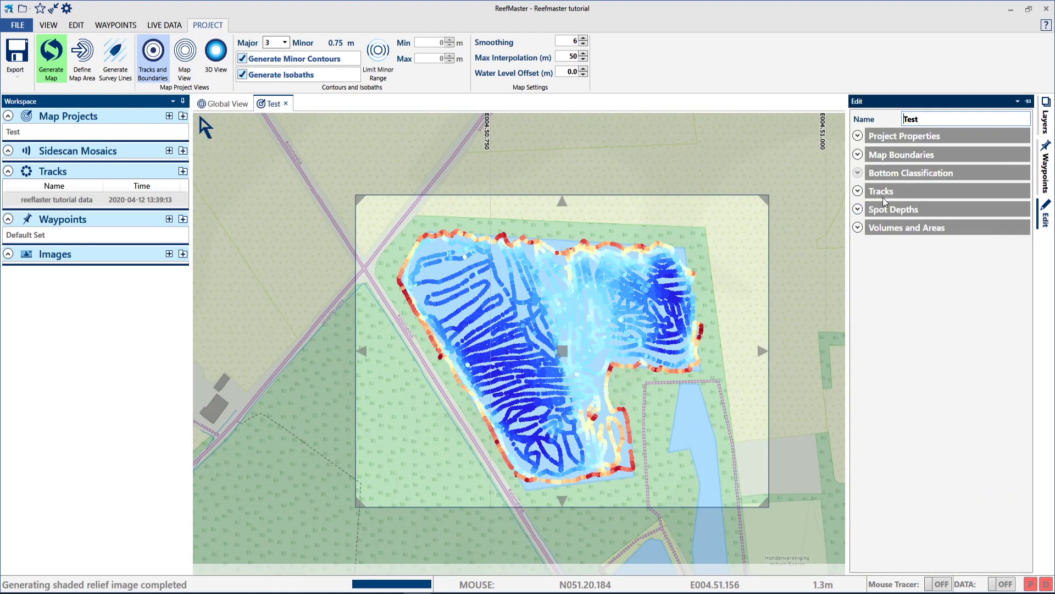
left_click(906, 155)
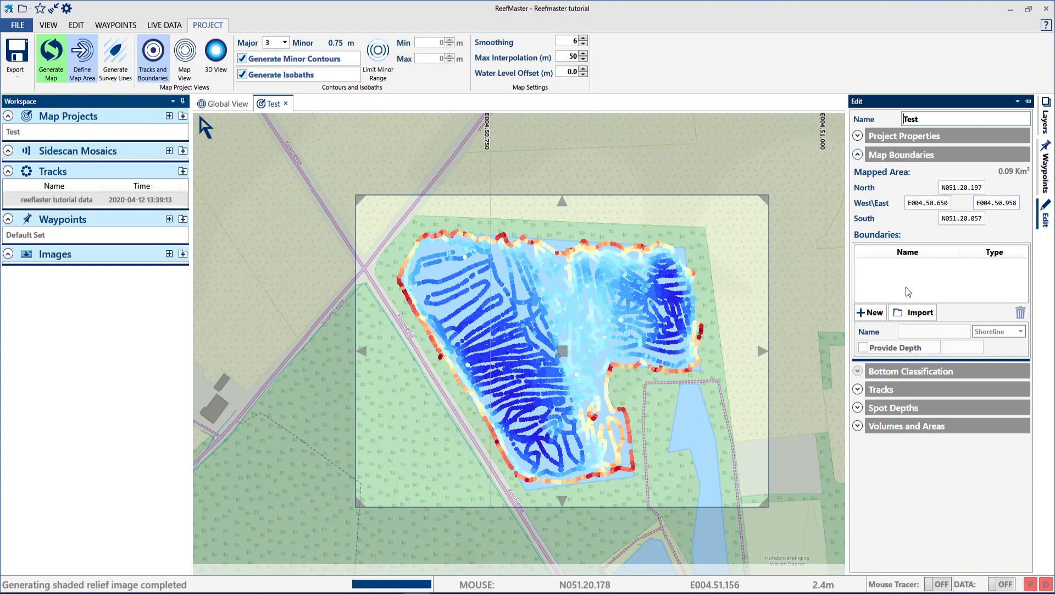
left_click(915, 313)
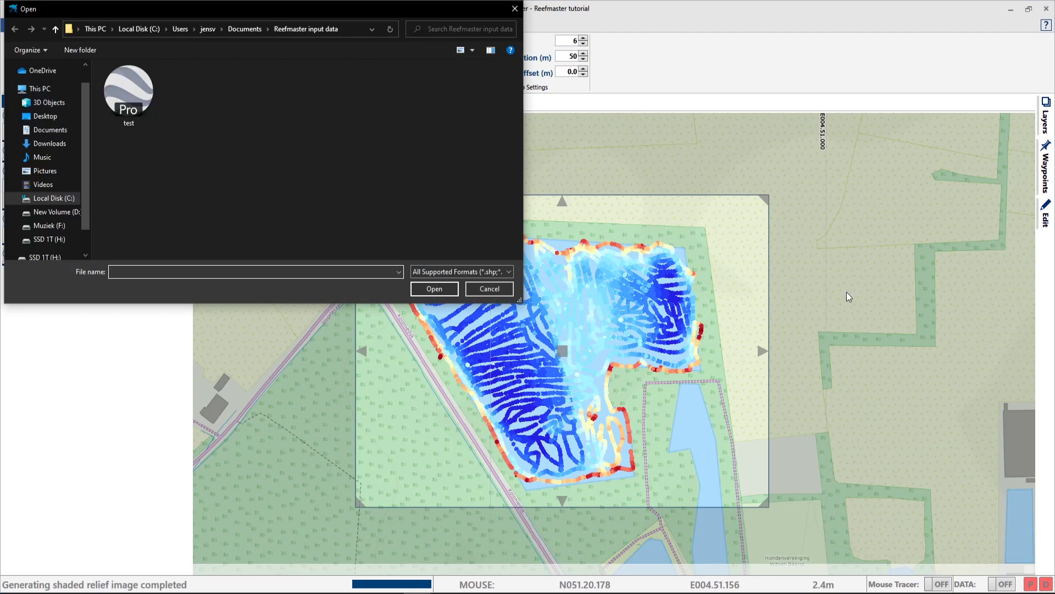
left_click(139, 103)
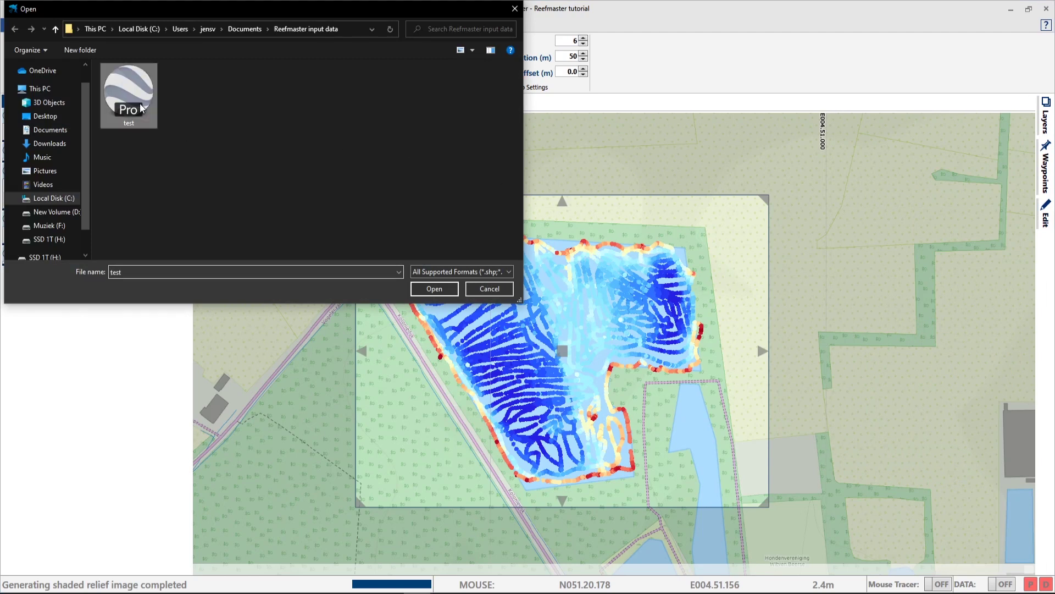
left_click(434, 289)
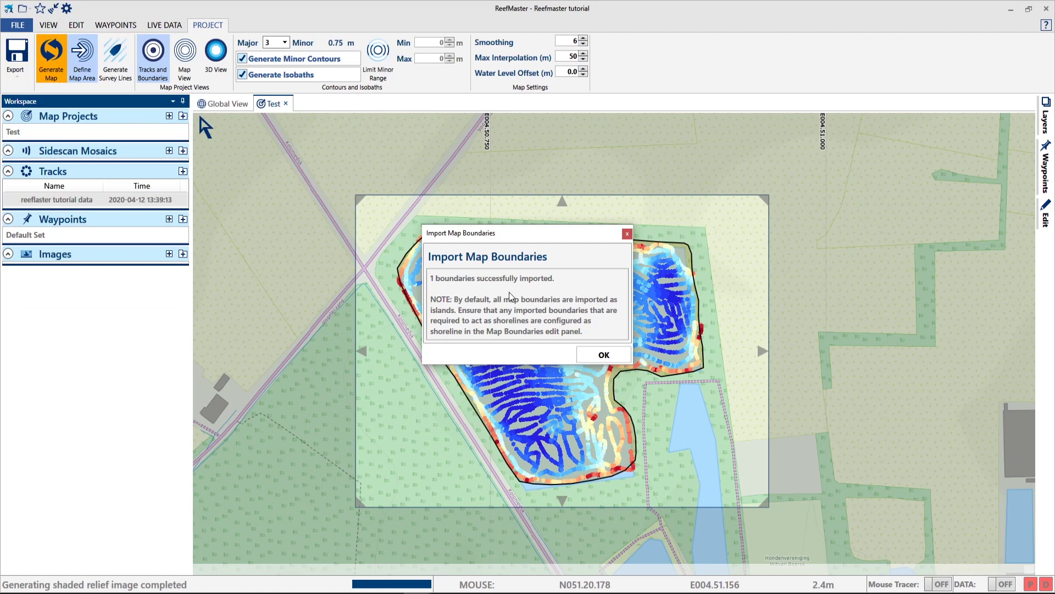
left_click(603, 355)
scroll(636, 308, "down", 1)
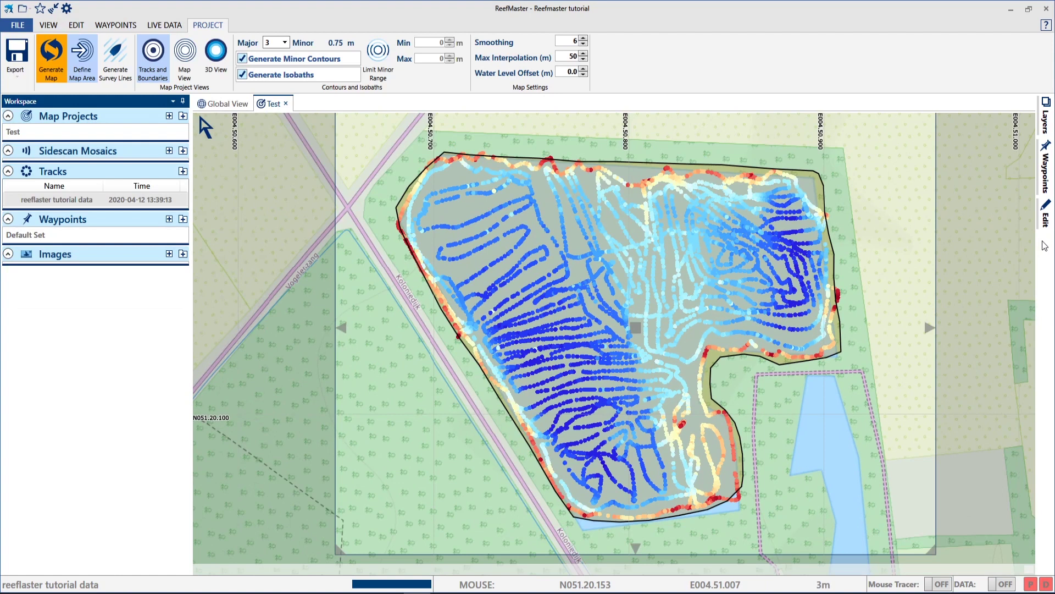
Change the 'test' boundary from Island to Shoreline and regenerate the depth map.
left_click(187, 58)
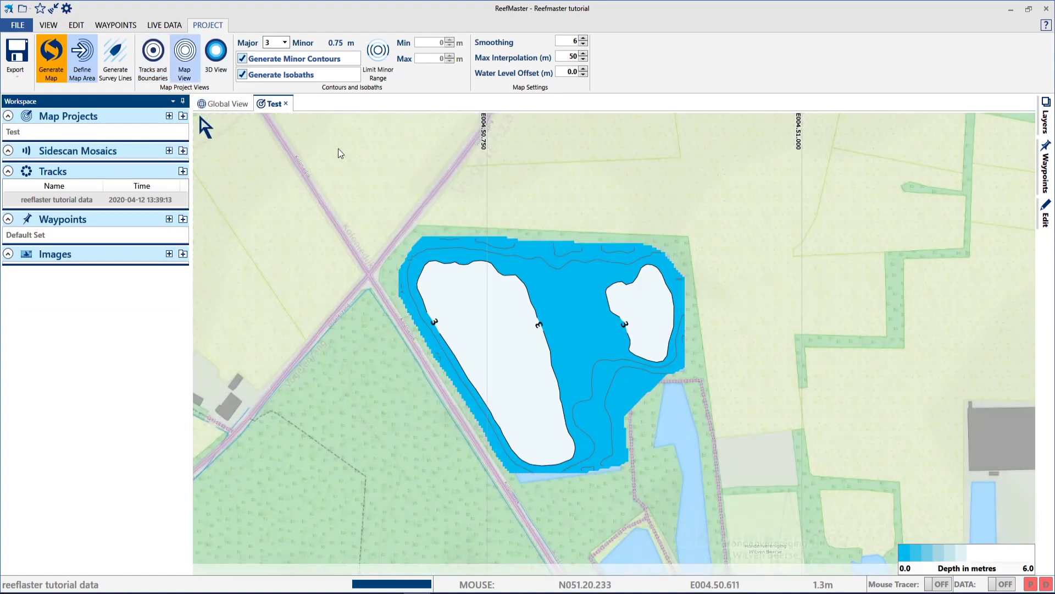
left_click(55, 74)
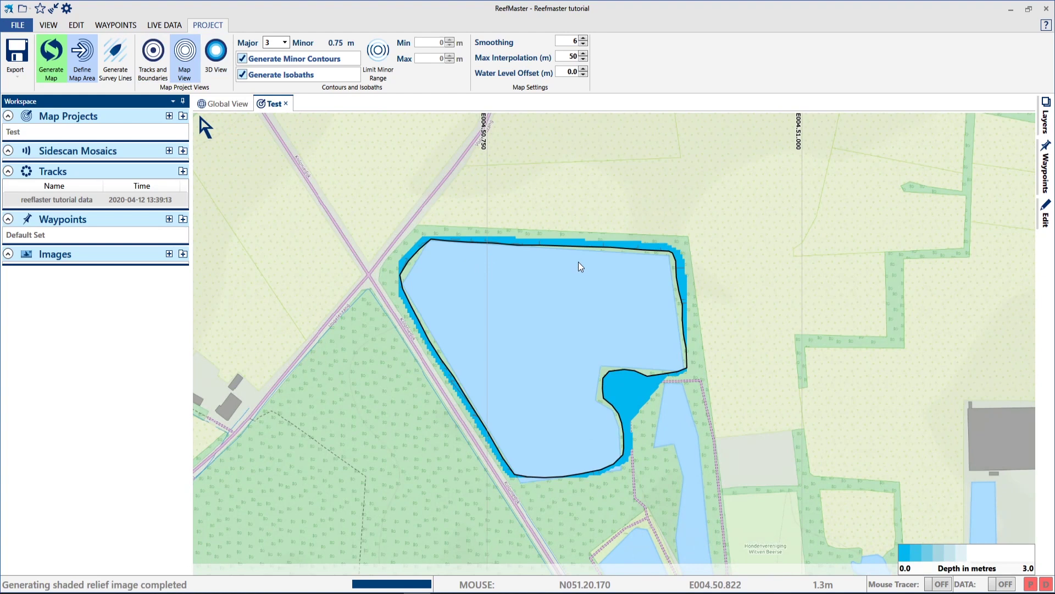
left_click(1046, 219)
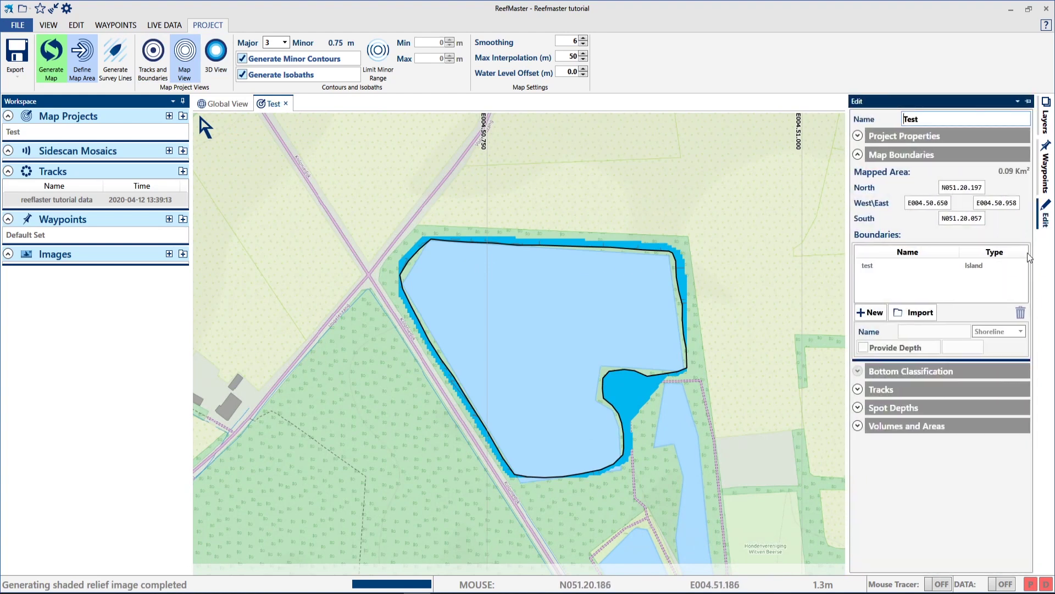
left_click(946, 267)
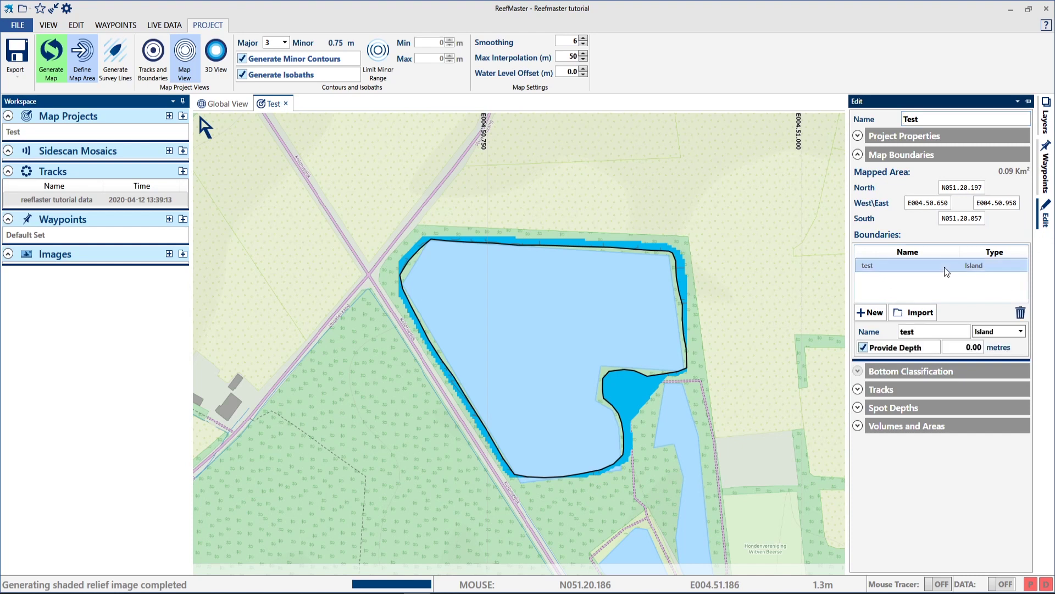
left_click(992, 337)
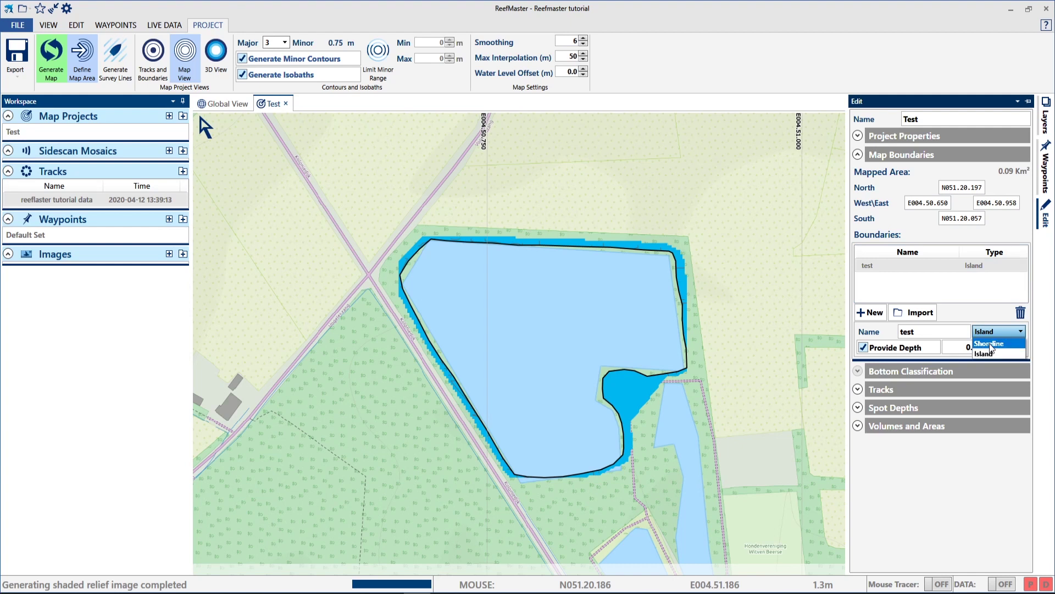
left_click(990, 343)
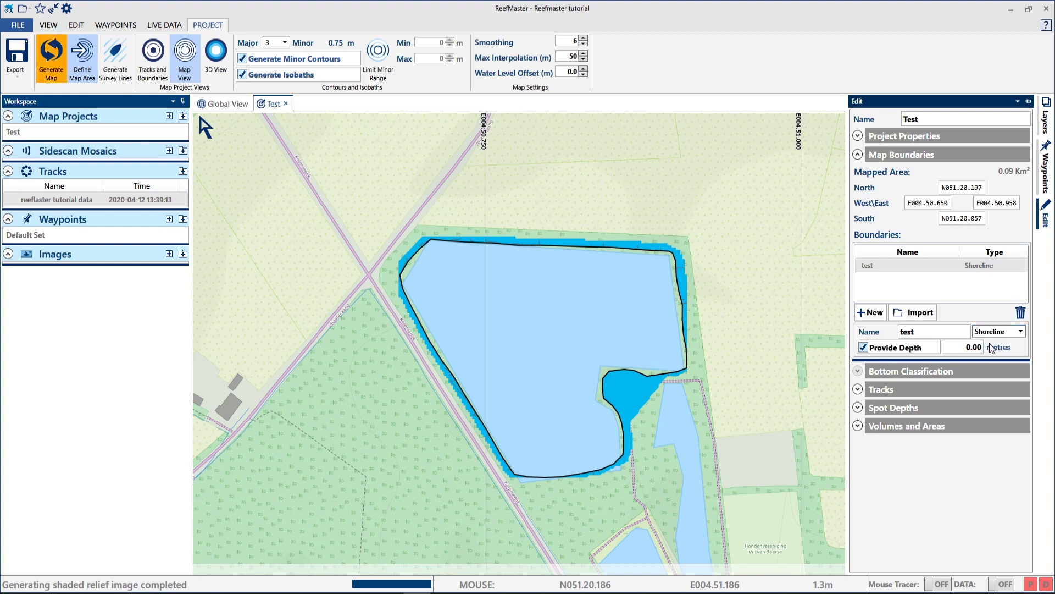
left_click(55, 59)
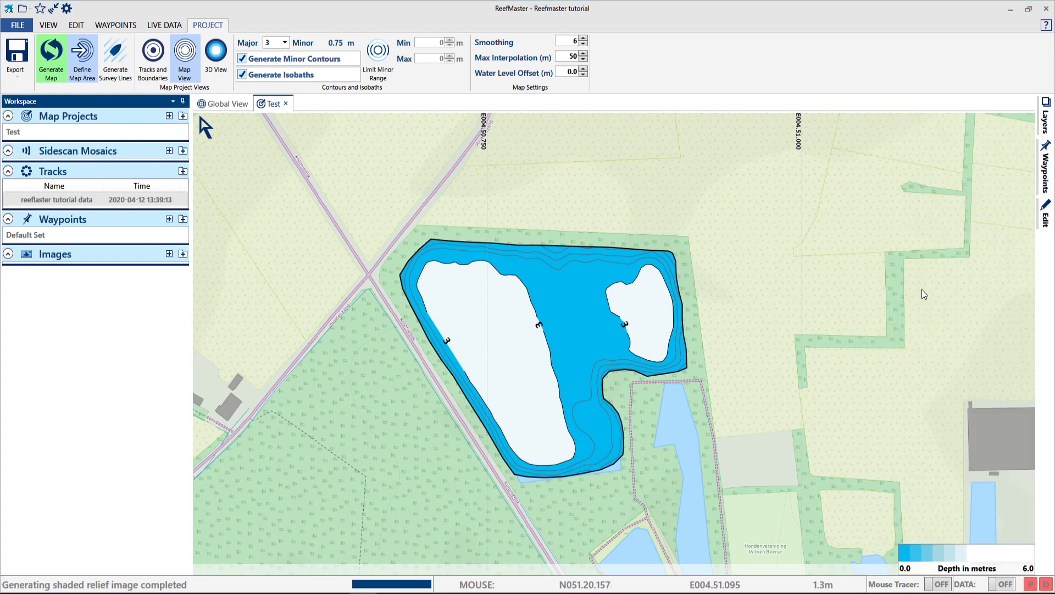
Regenerate the map with 0.5 m major contours and show the Layers list.
left_click(285, 43)
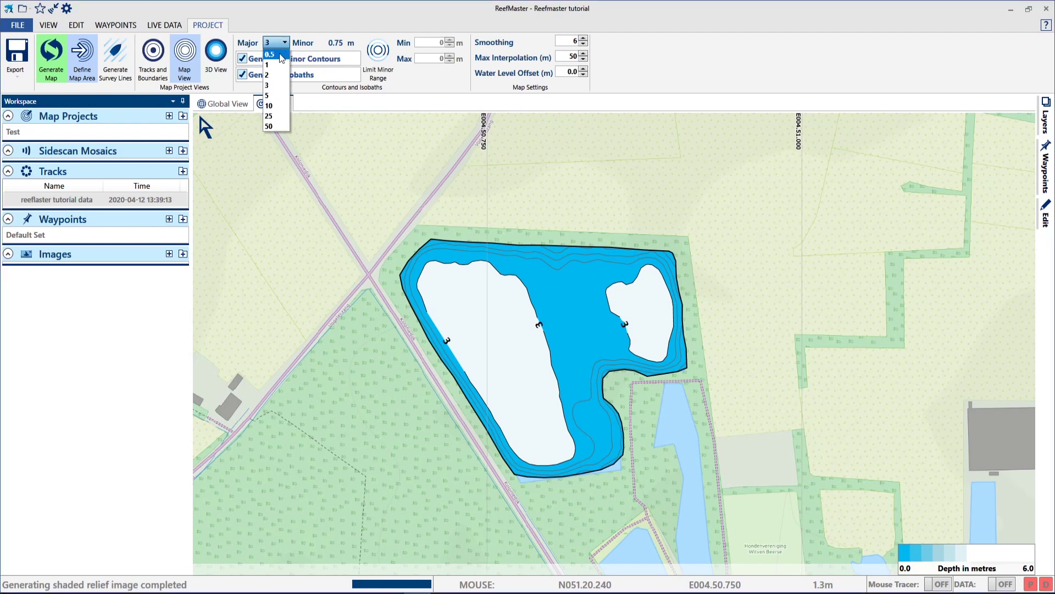
left_click(281, 55)
left_click(48, 52)
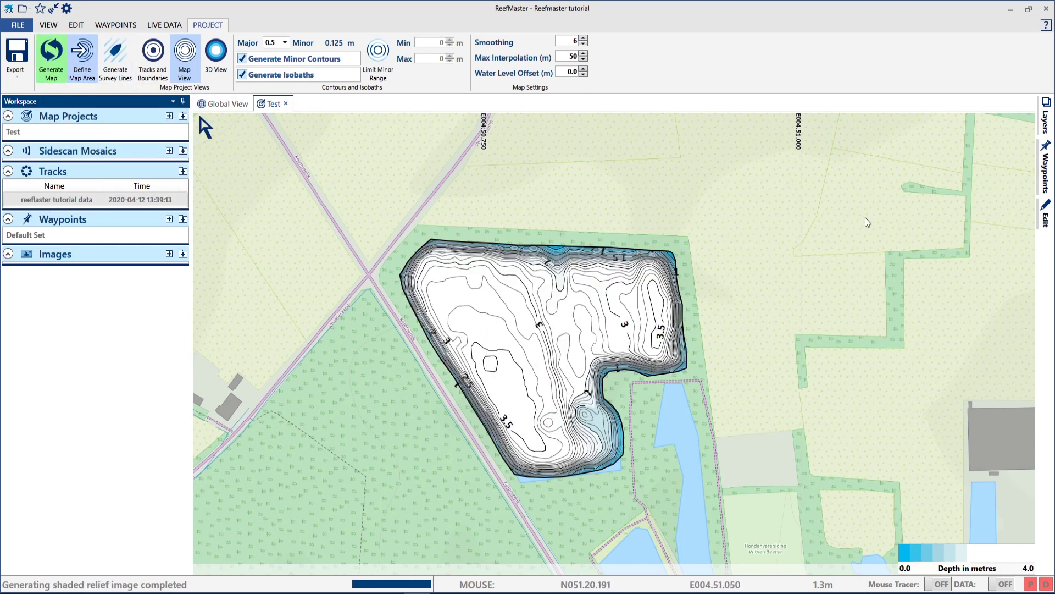
left_click(1047, 119)
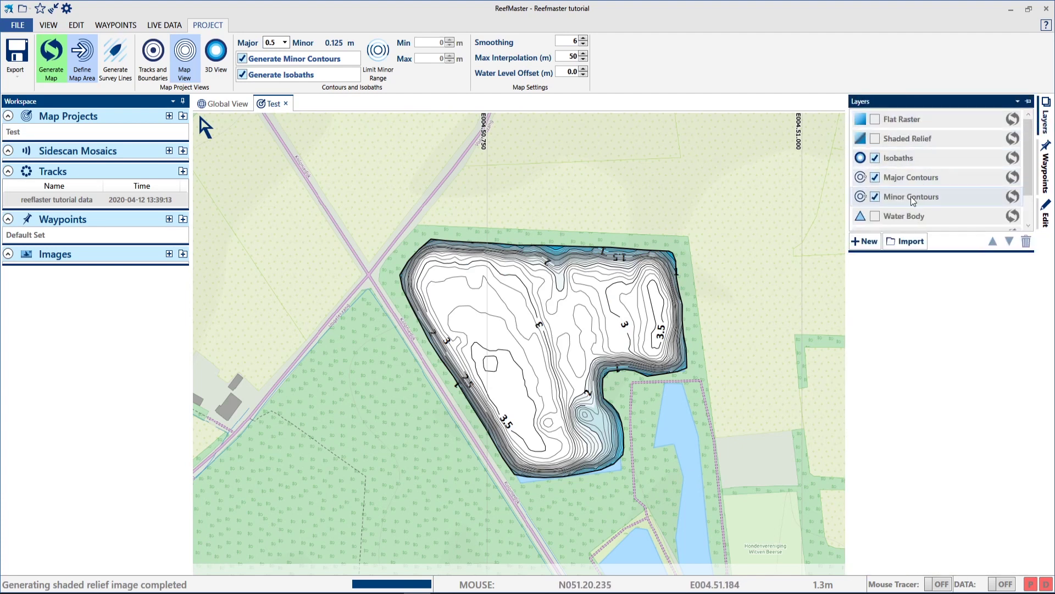
Give the Isobaths layer the AT5 colour scheme with the blue-to-orange depth palette.
left_click(896, 160)
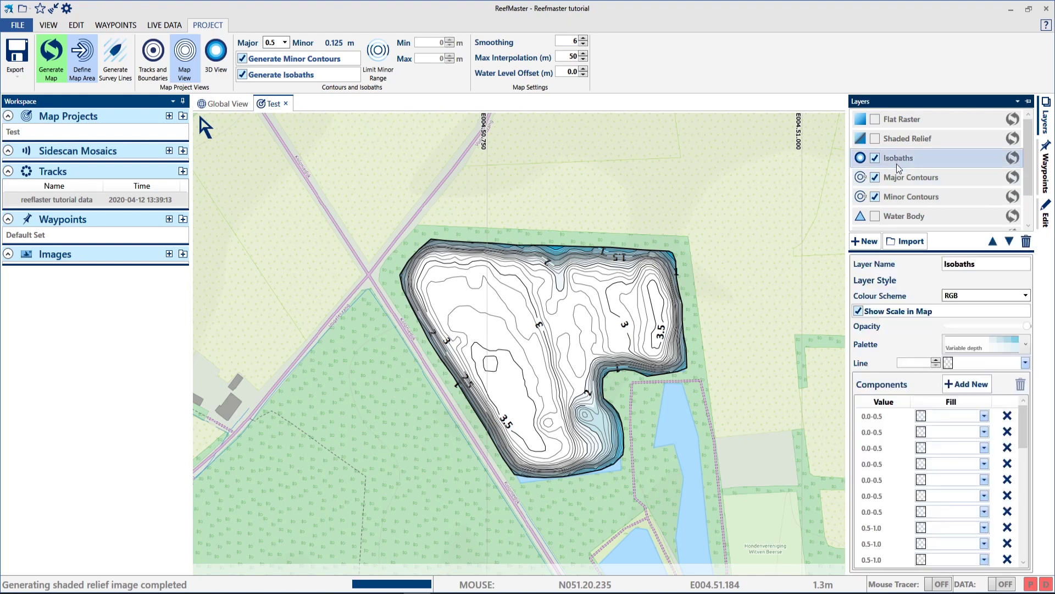
left_click(984, 295)
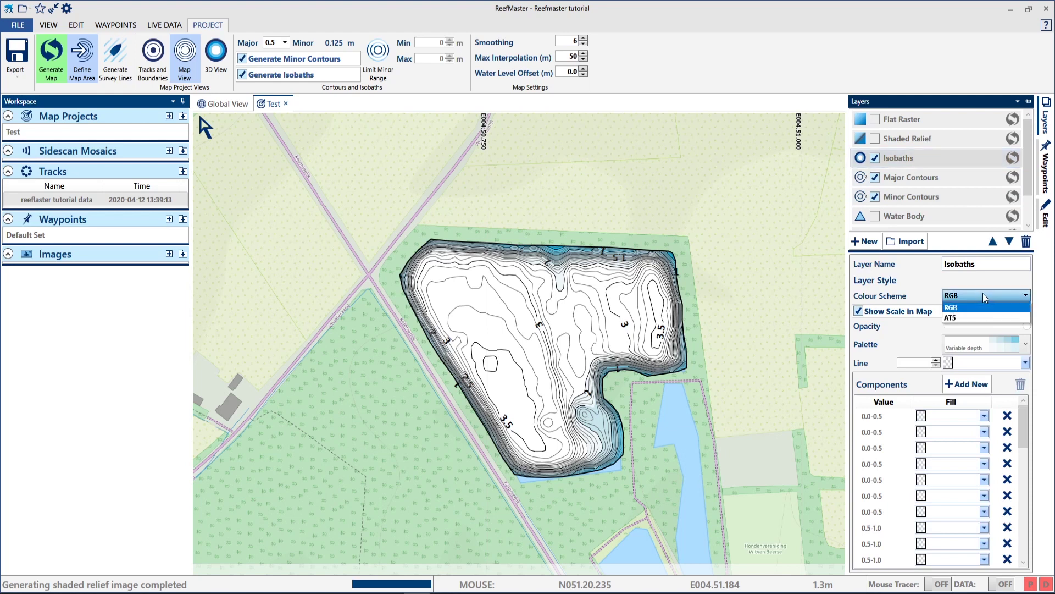
left_click(957, 319)
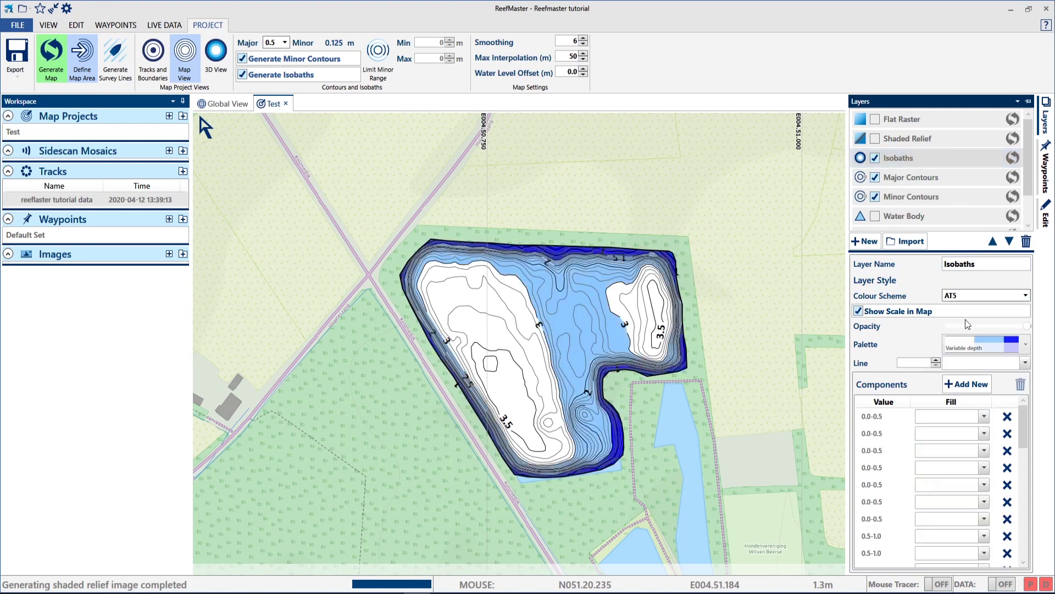
left_click(1027, 347)
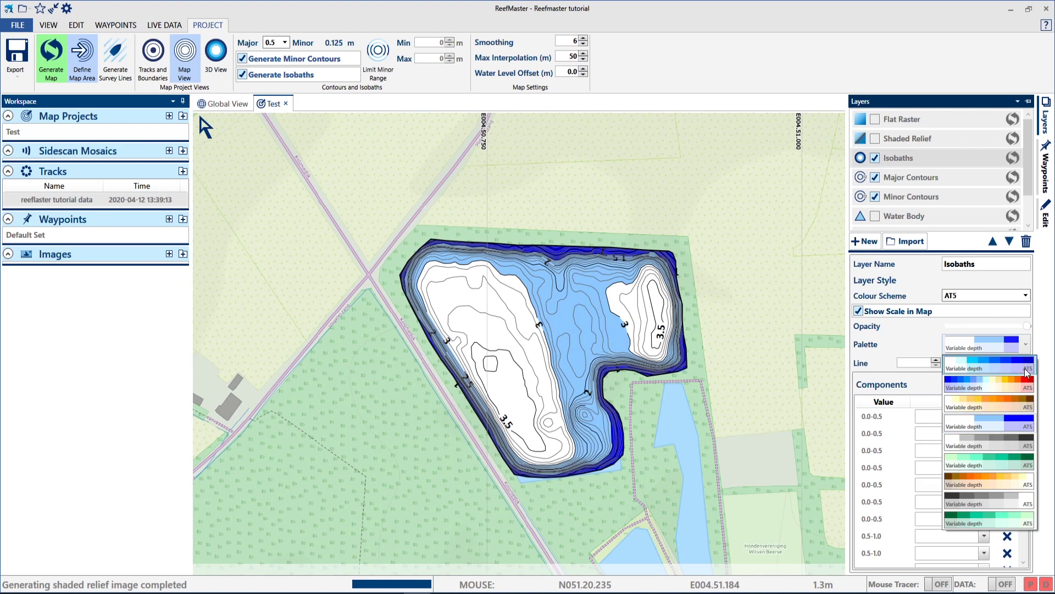
left_click(1024, 385)
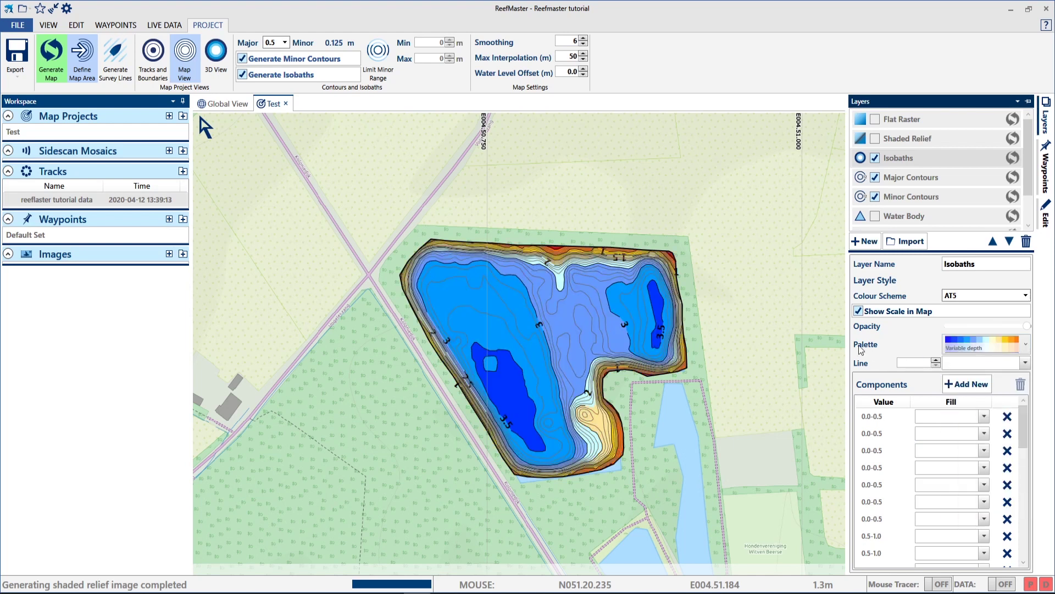
Turn on the Shaded Relief layer with the blue-white-red palette.
mouse_move(861, 346)
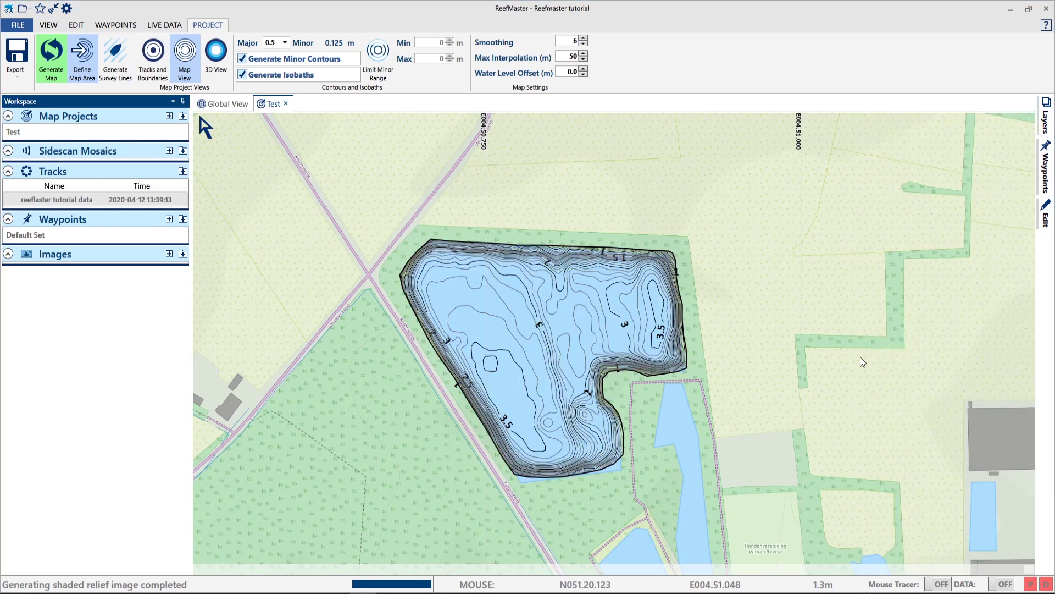
mouse_move(1048, 124)
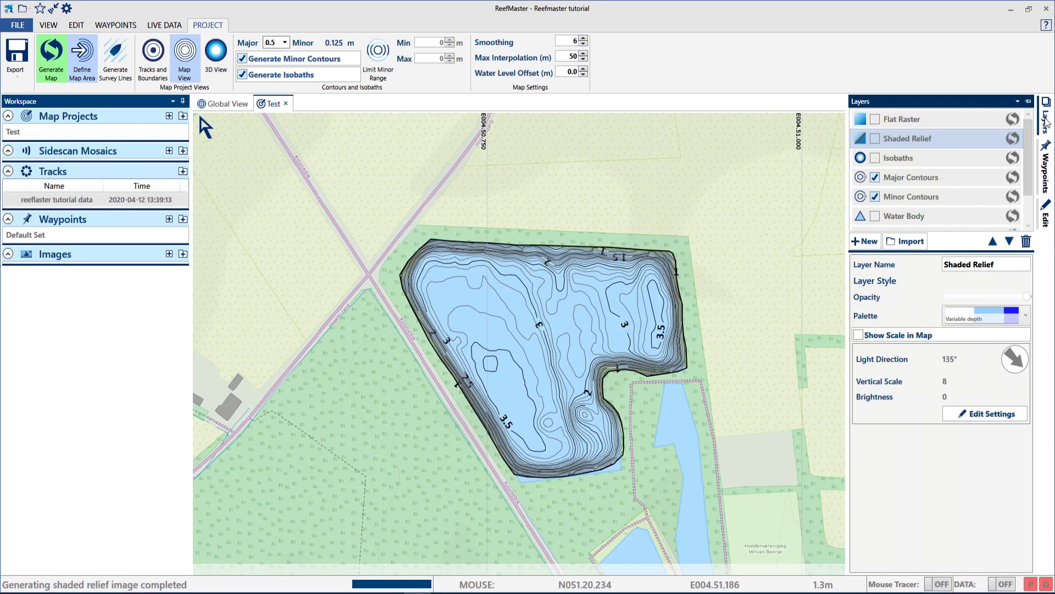
left_click(876, 137)
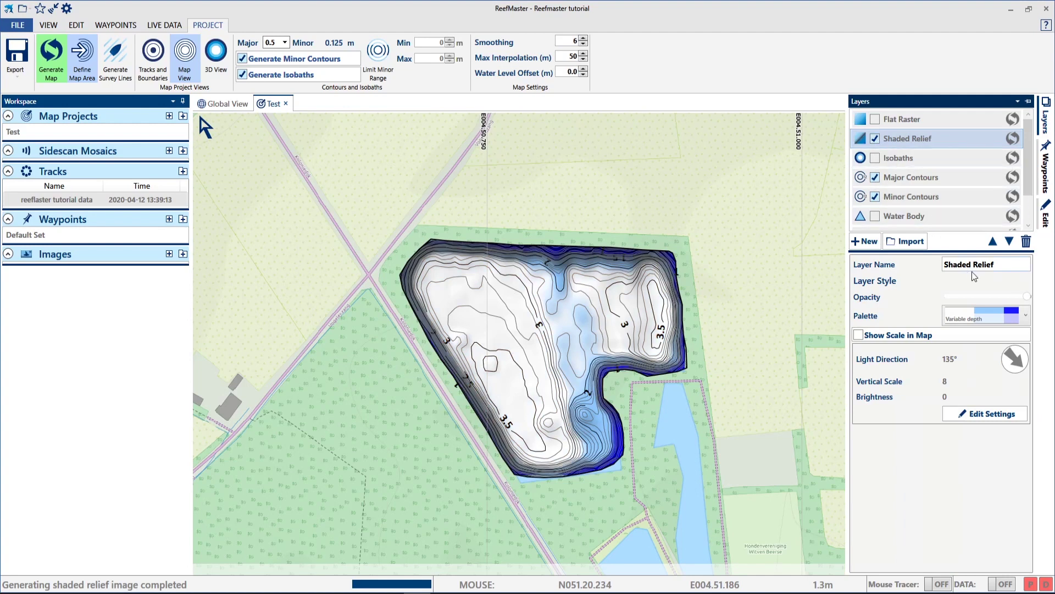
left_click(1025, 315)
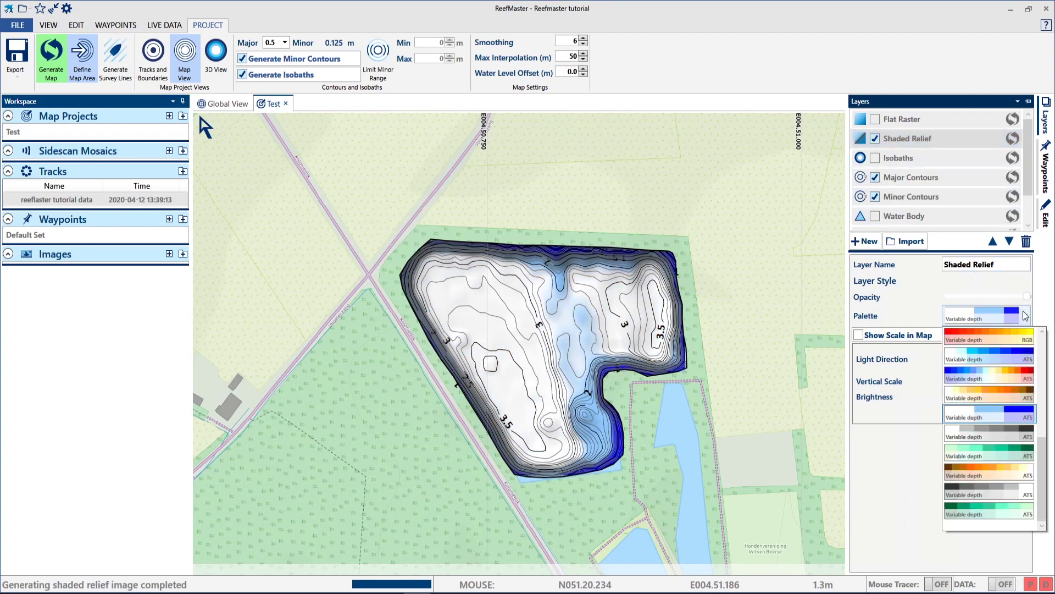
left_click(988, 374)
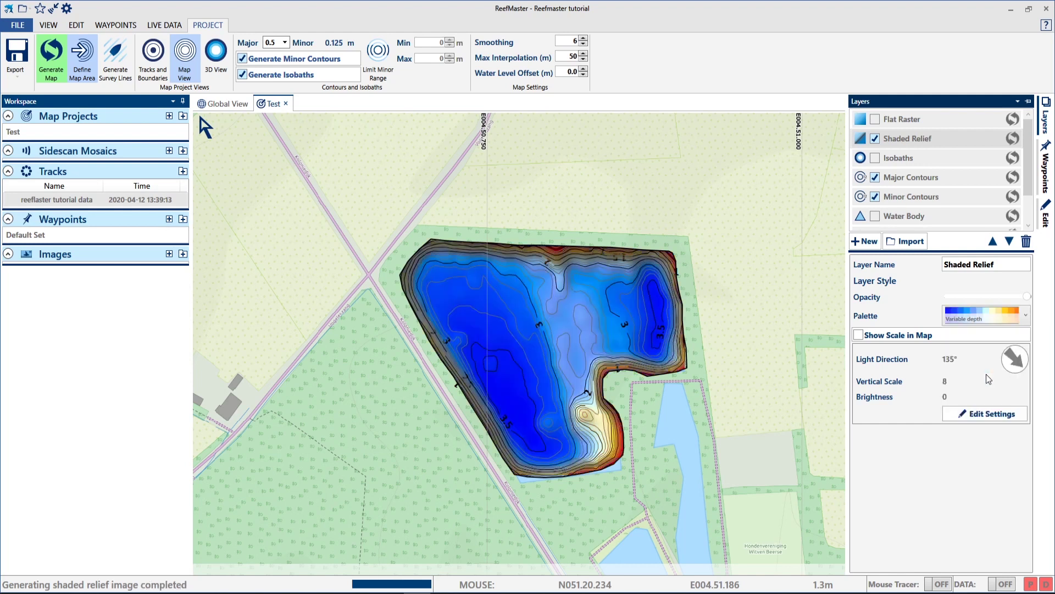
Set shaded relief Light Direction to 58° and Vertical Scale from 8.0 to 20.5.
left_click(990, 415)
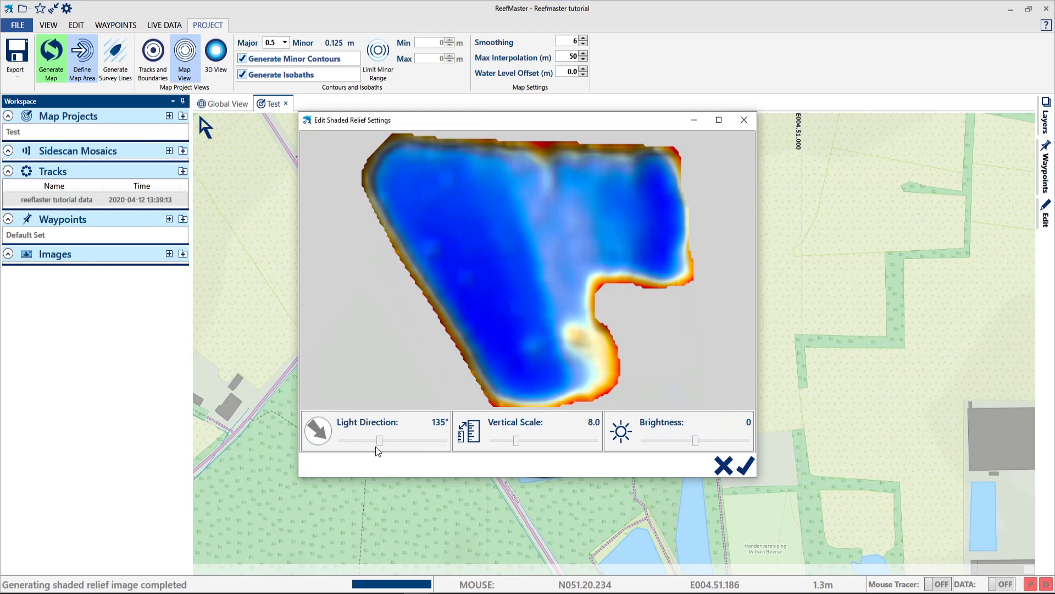
left_click_drag(381, 438, 357, 442)
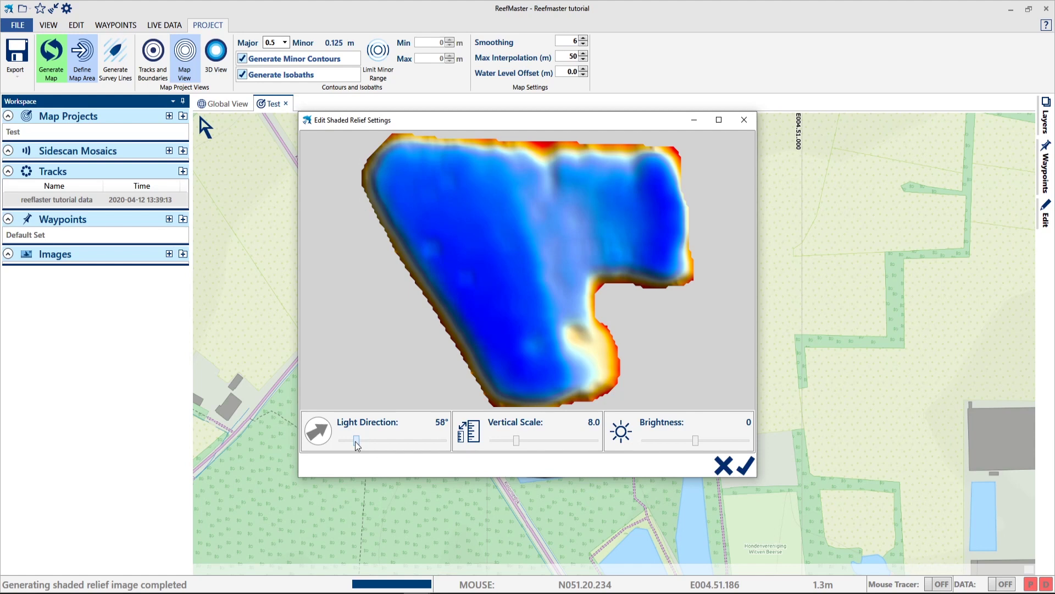
left_click_drag(517, 445, 565, 447)
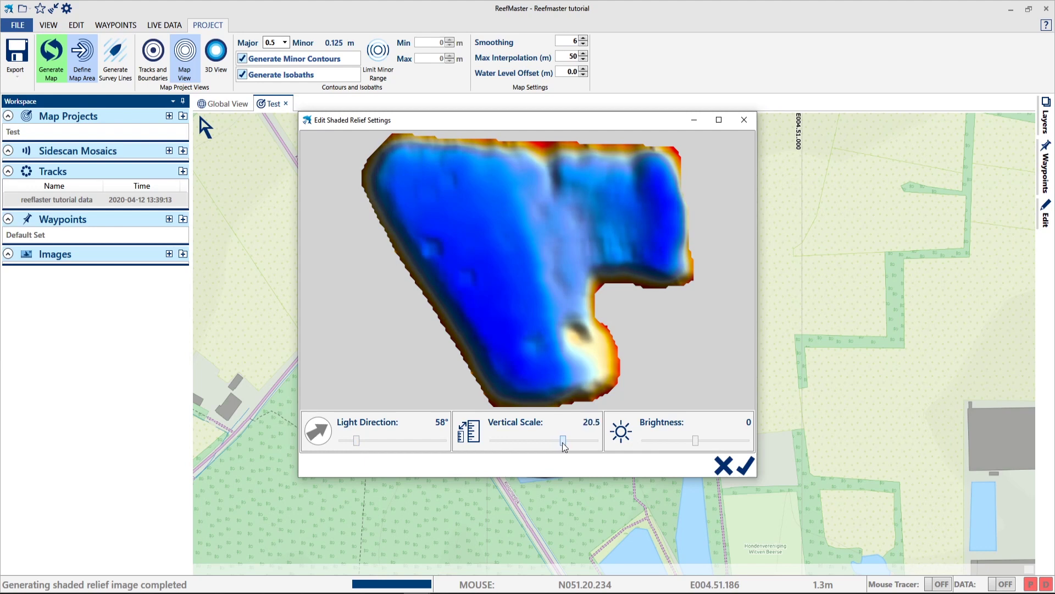
key("Return")
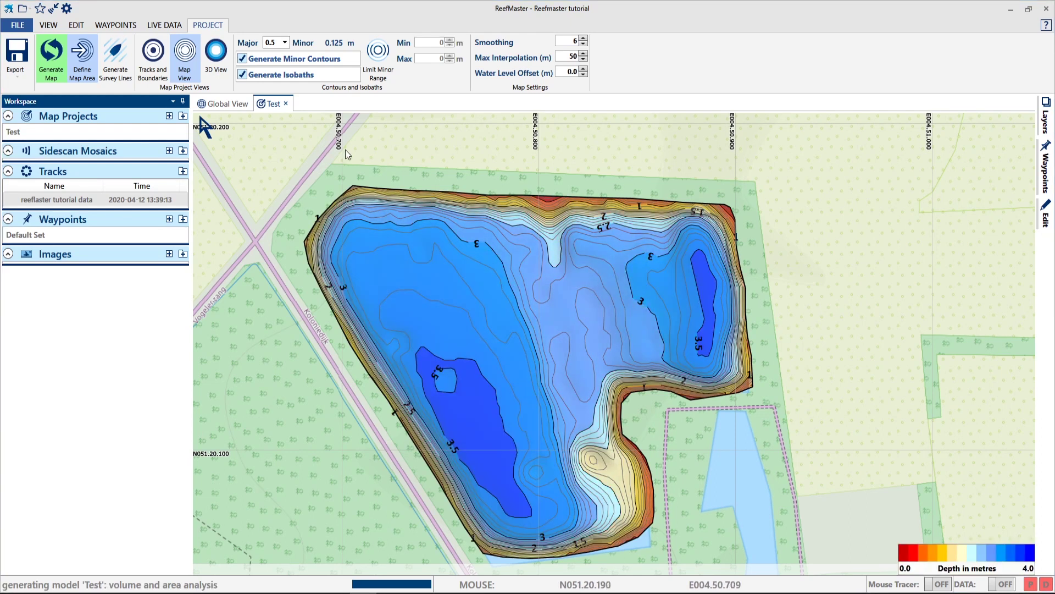
left_click(216, 77)
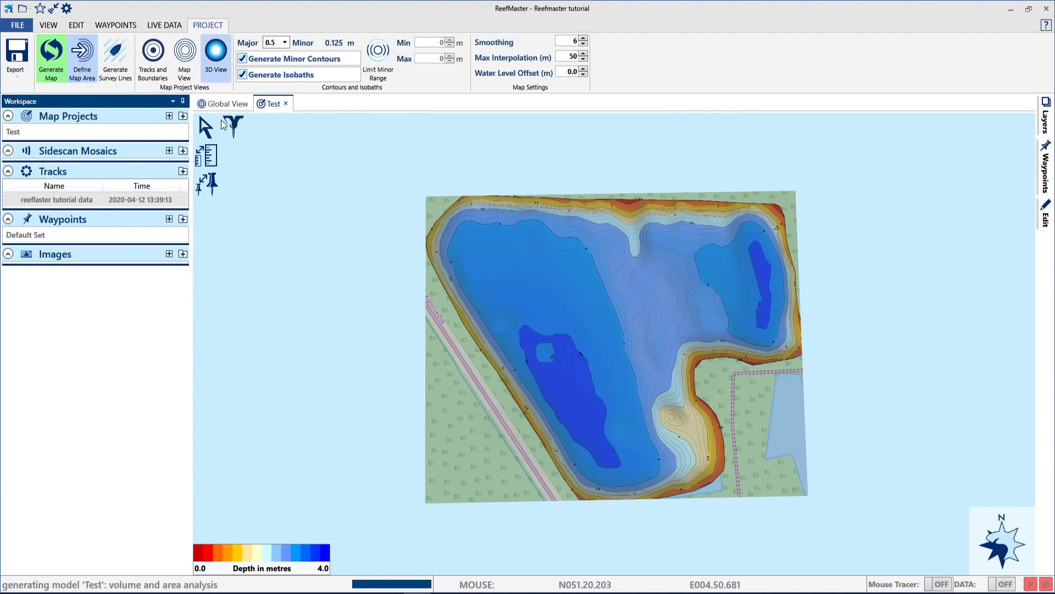
left_click_drag(559, 401, 600, 285)
left_click(206, 156)
left_click_drag(246, 156, 297, 157)
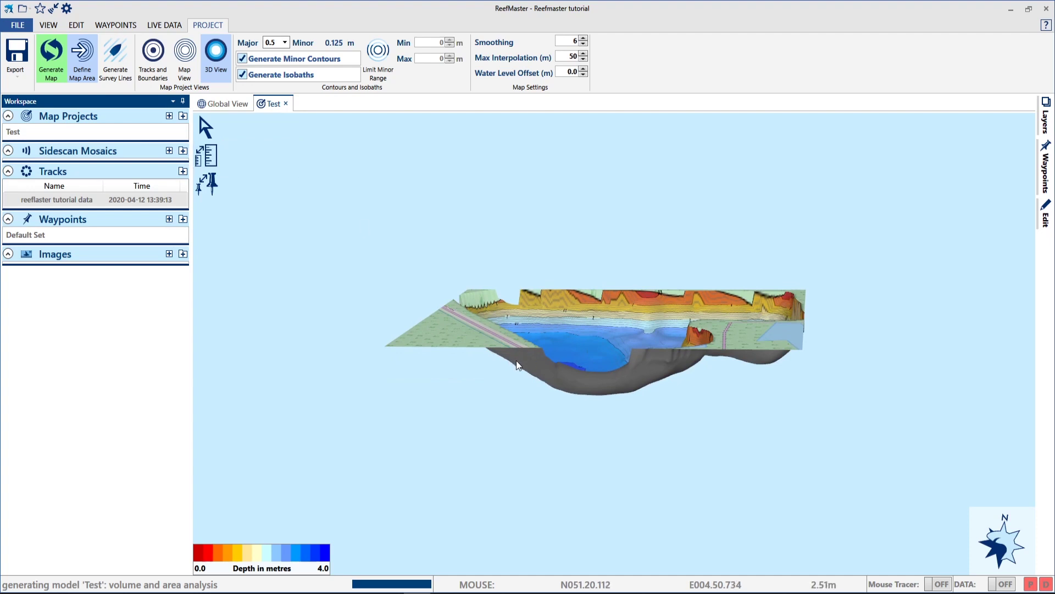
left_click_drag(527, 339, 722, 365)
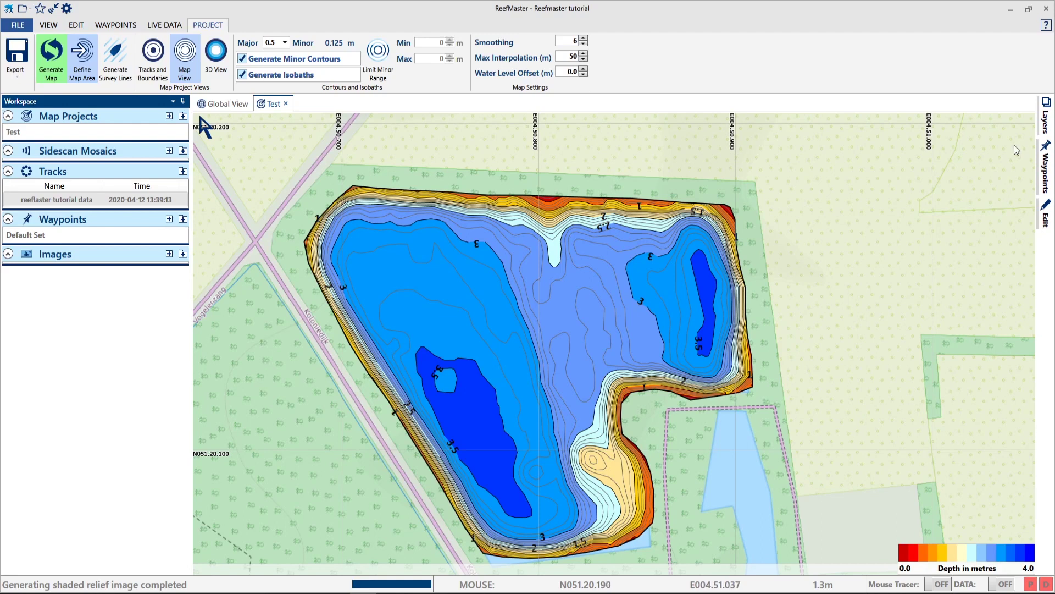
Lower the opacity of both the Shaded Relief and Isobaths layers.
left_click(1047, 118)
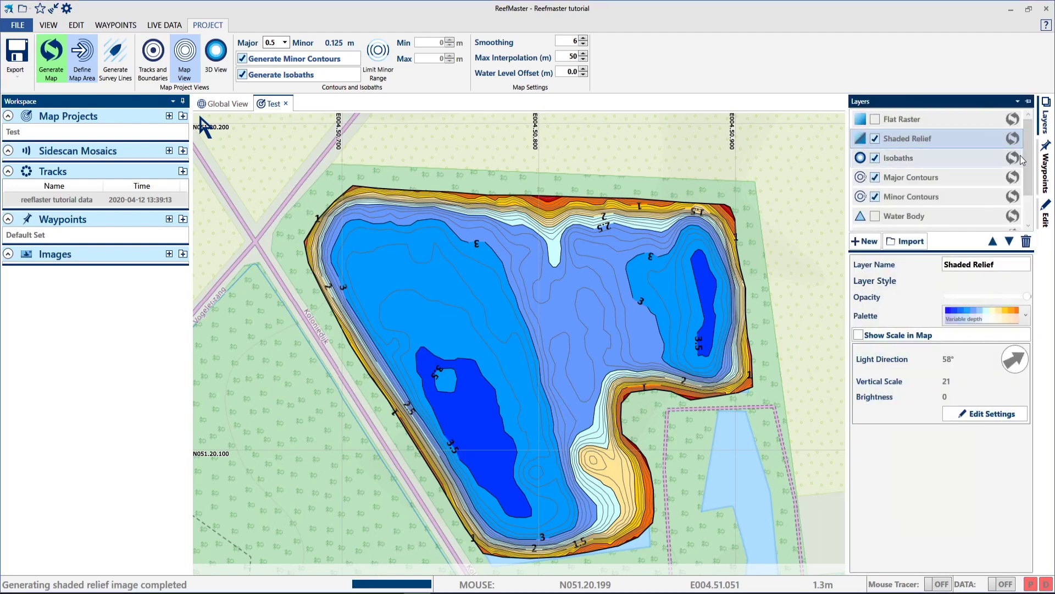
left_click_drag(1027, 296, 988, 299)
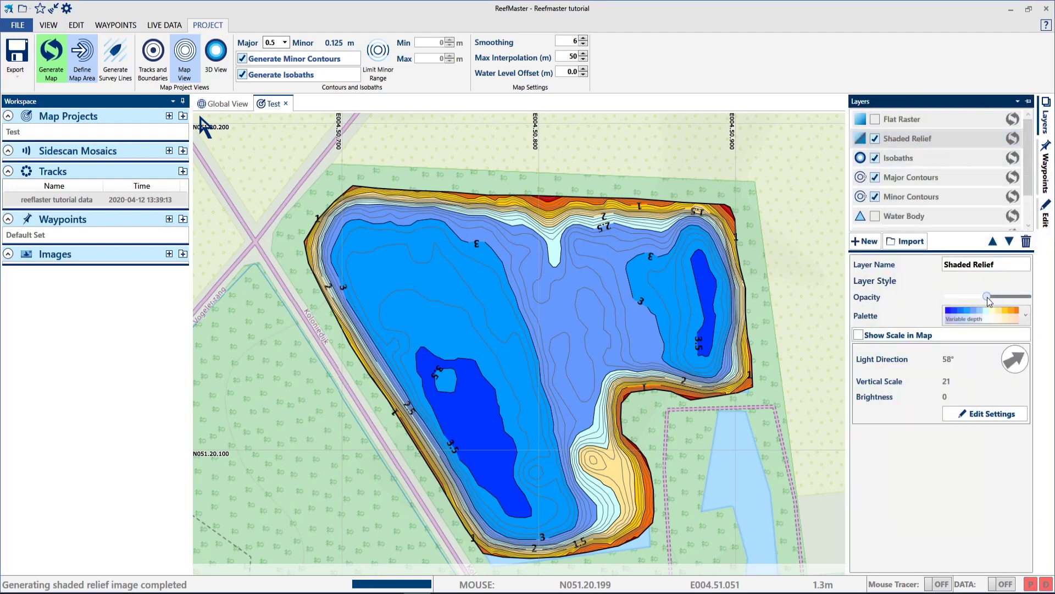
left_click(900, 158)
left_click_drag(1027, 326, 967, 327)
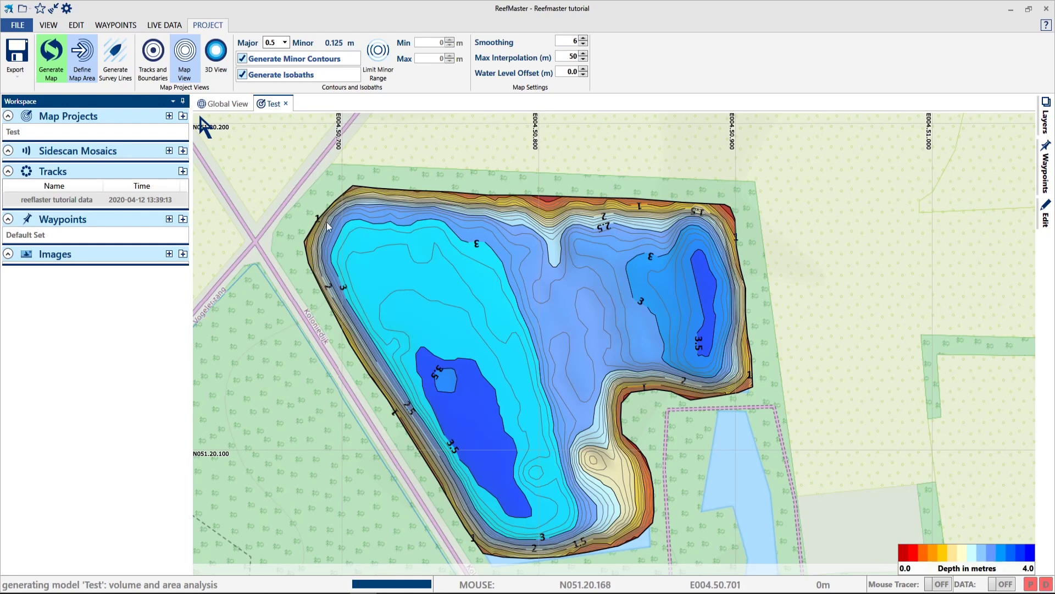
Start a Google Earth export of the map project and accept the safety warning.
left_click(8, 66)
left_click(32, 87)
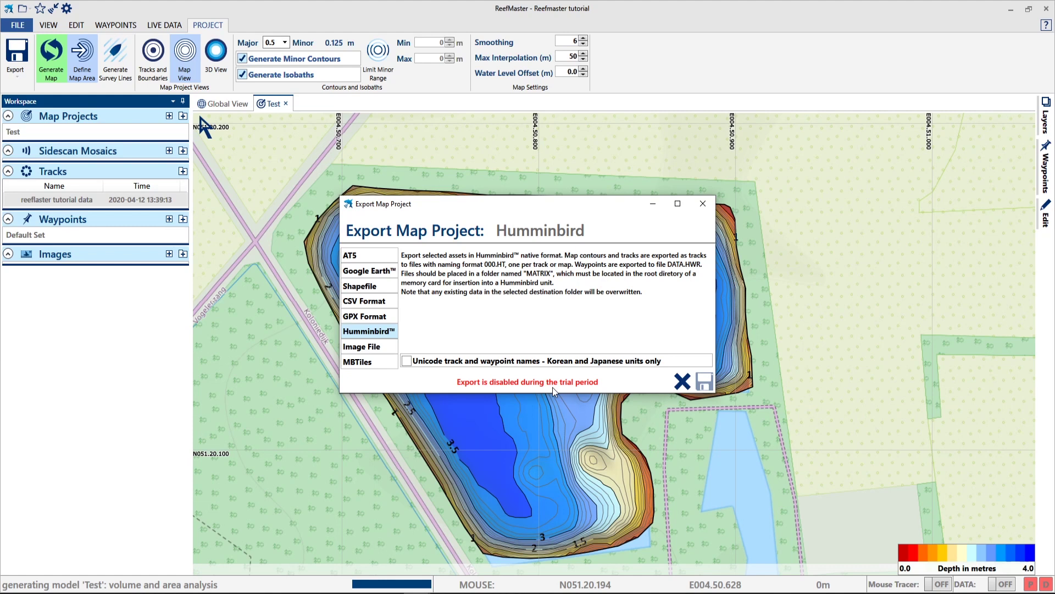
key("Escape")
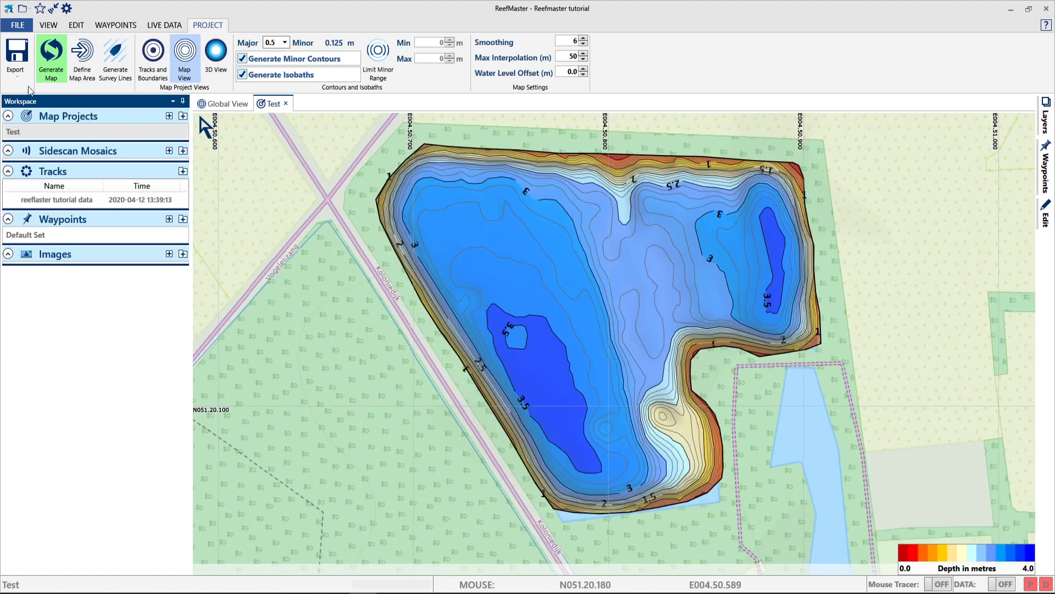
left_click(17, 73)
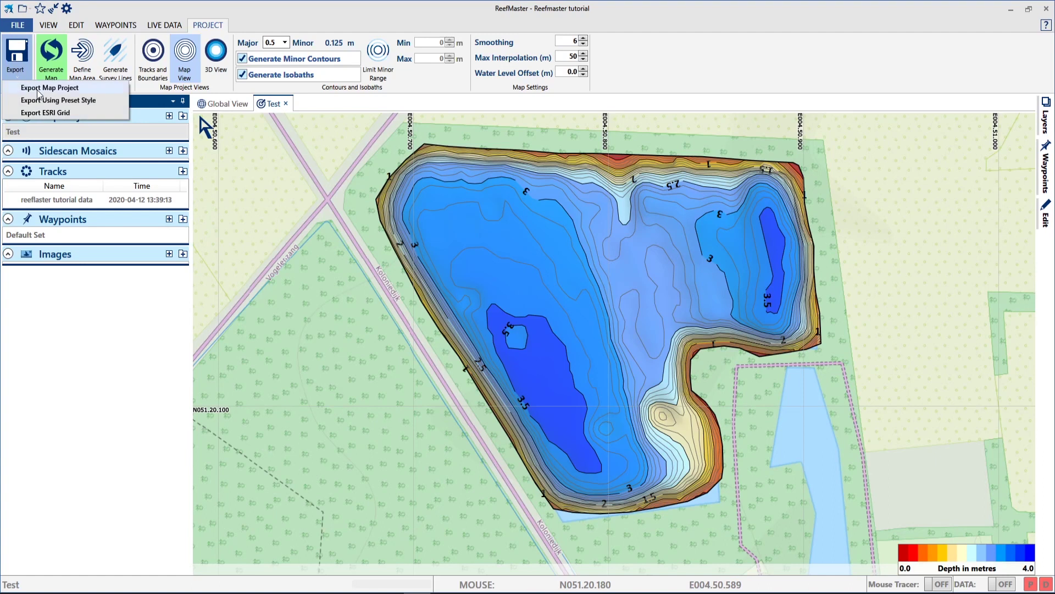
left_click(38, 91)
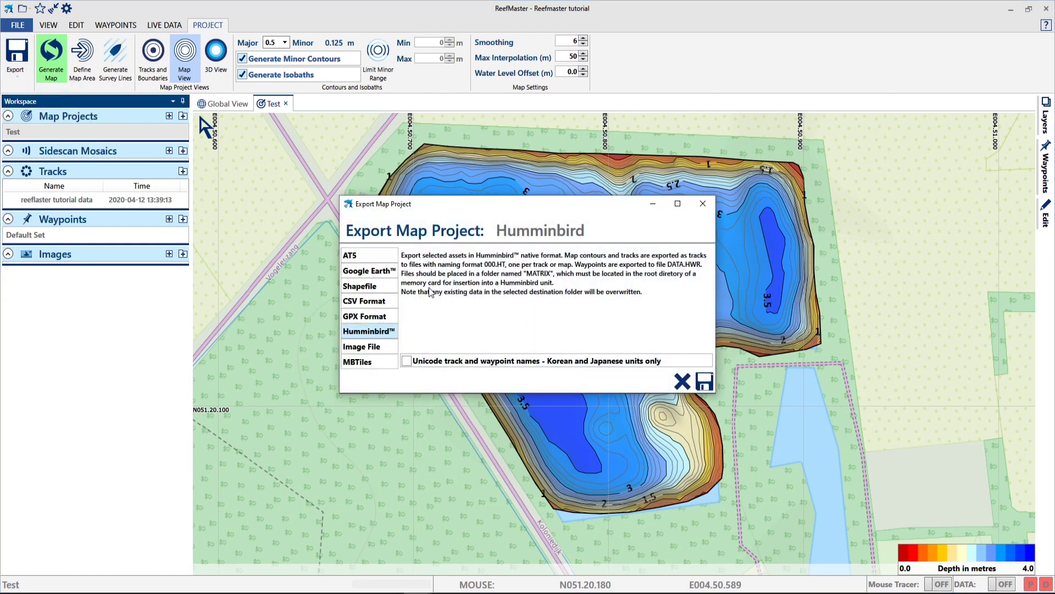
left_click(365, 272)
left_click(706, 381)
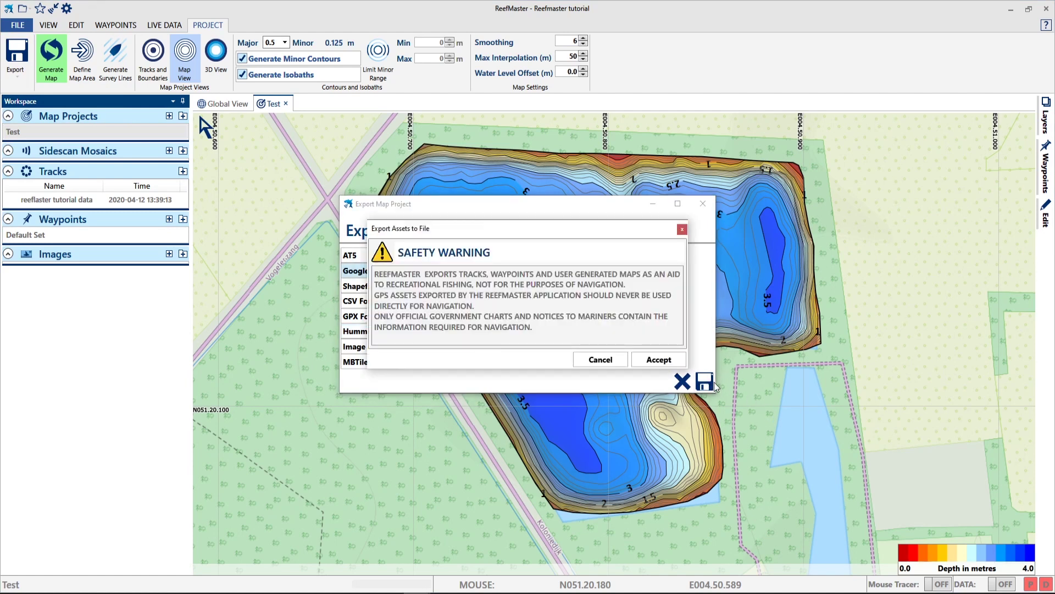
left_click(659, 357)
Create an 'exports' folder inside Reefmaster projects on the SSD 1T (H:) drive.
scroll(413, 374, "down", 5)
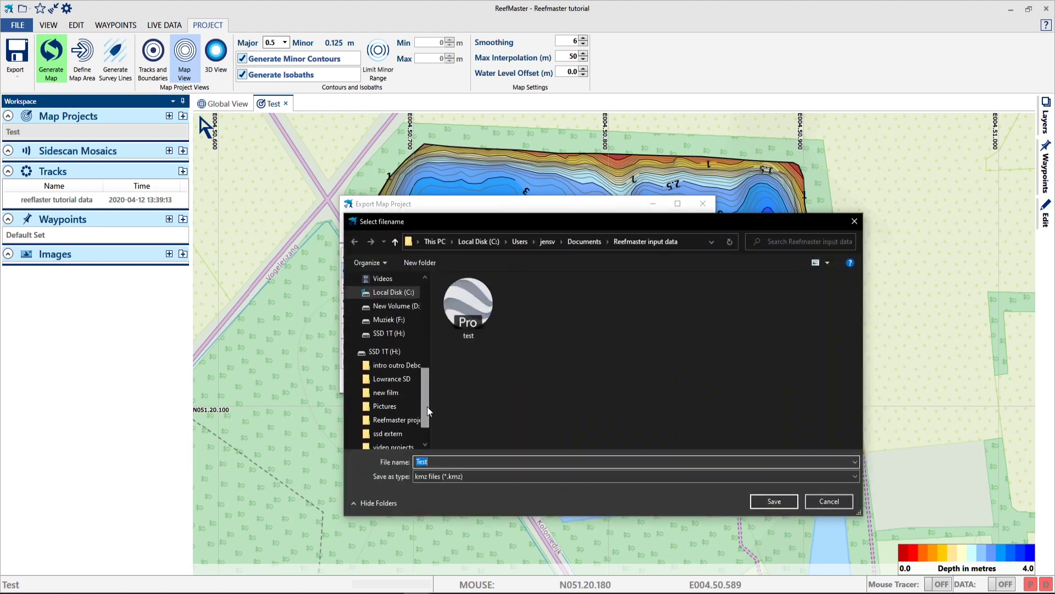
left_click(385, 352)
double_click(486, 343)
right_click(495, 348)
mouse_move(533, 469)
left_click(622, 467)
type("exports")
key("Return")
double_click(466, 297)
Create a 'Test' folder inside exports and save the KMZ there as Test.kmz.
right_click(578, 386)
mouse_move(609, 502)
left_click(731, 389)
type("Test")
key("Return")
left_click(773, 500)
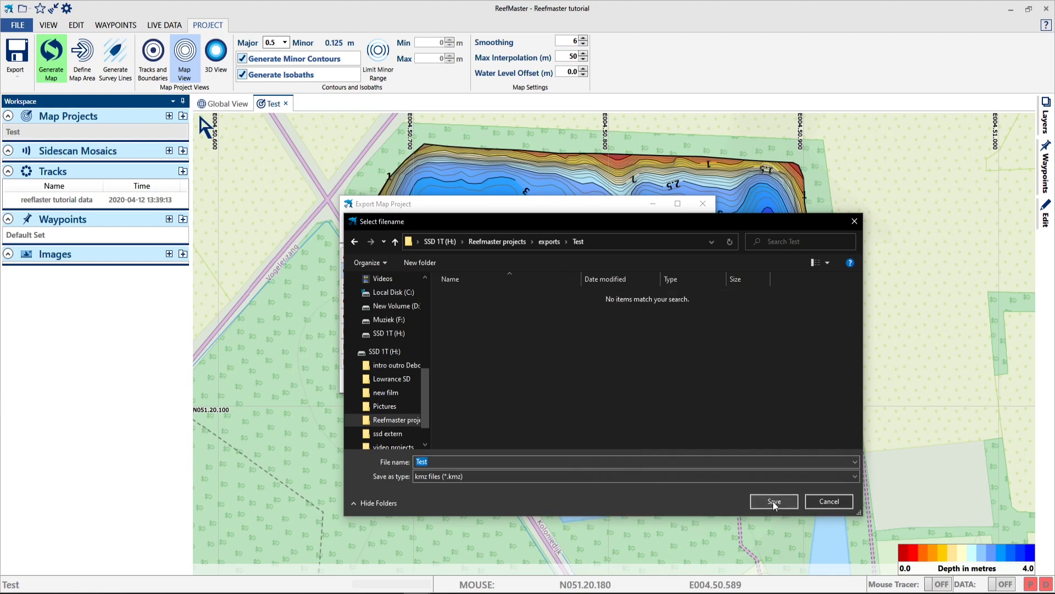
left_click(772, 501)
left_click(14, 67)
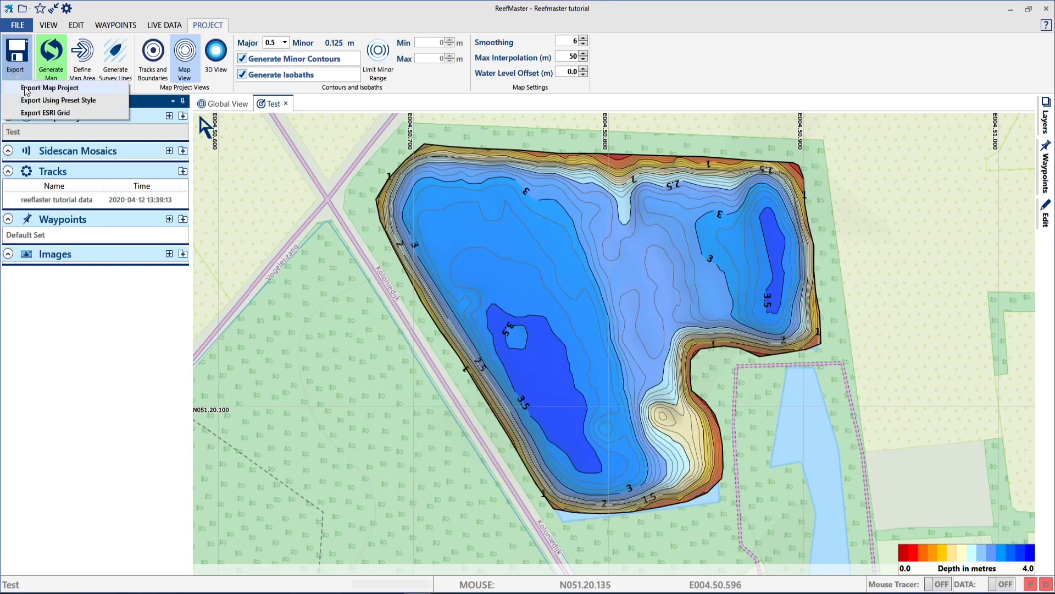
Export the map project in Lowrance AT5 format and accept the navigation safety warning.
left_click(27, 88)
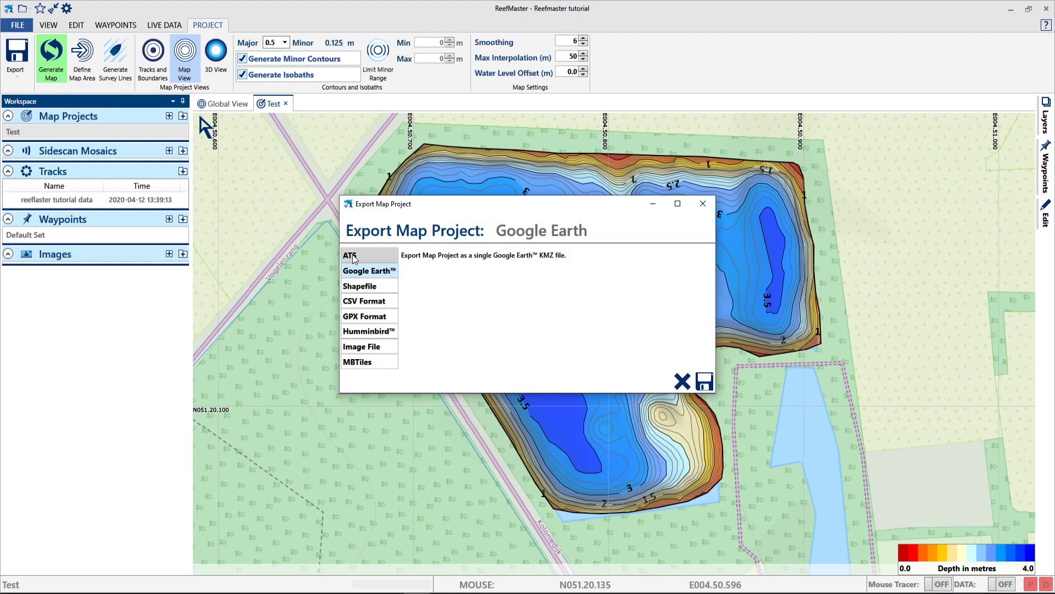
left_click(353, 257)
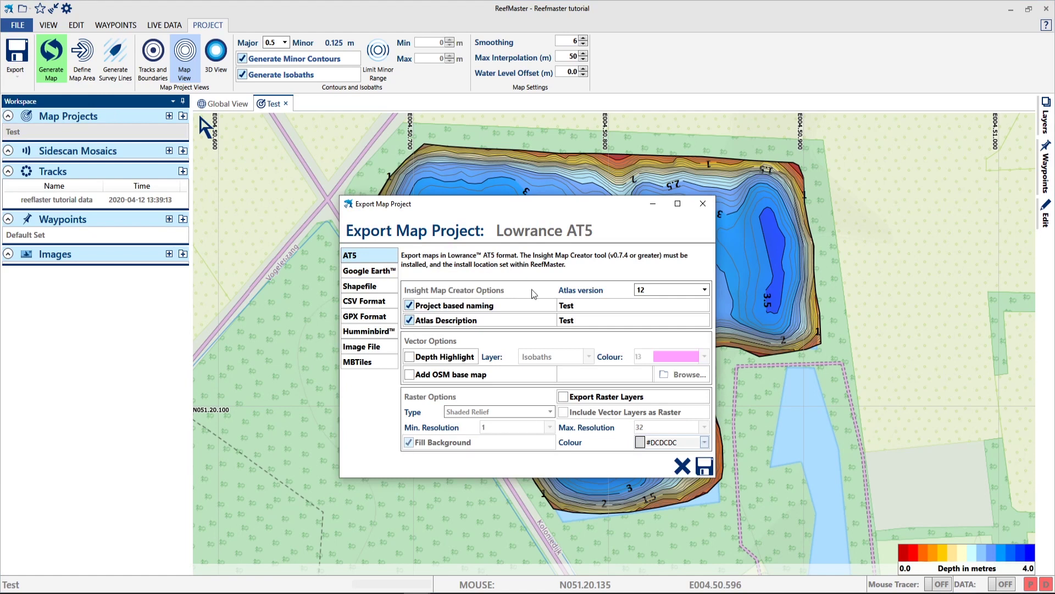
left_click(704, 467)
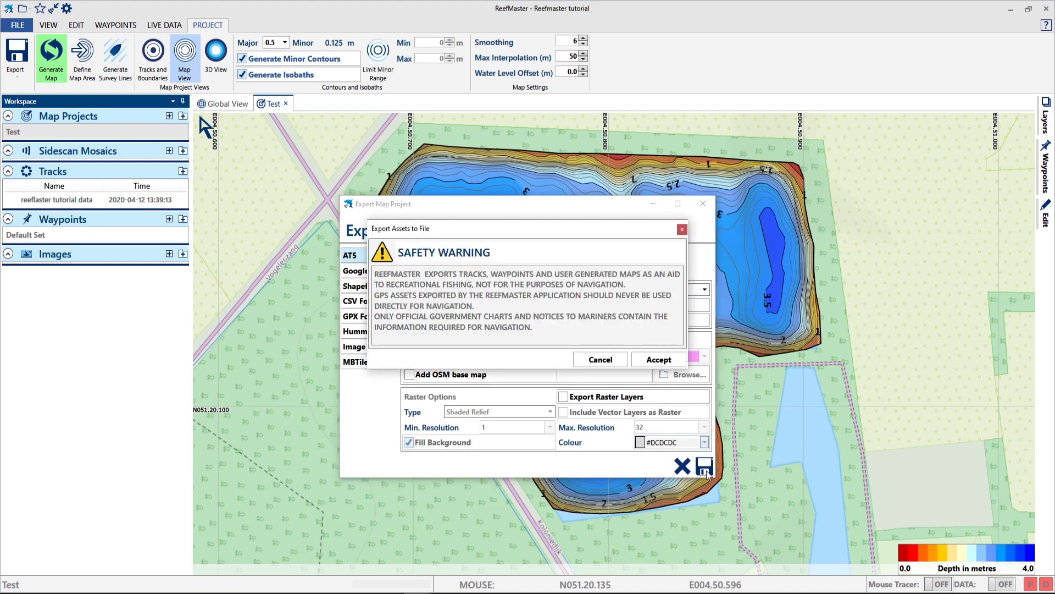
left_click(652, 361)
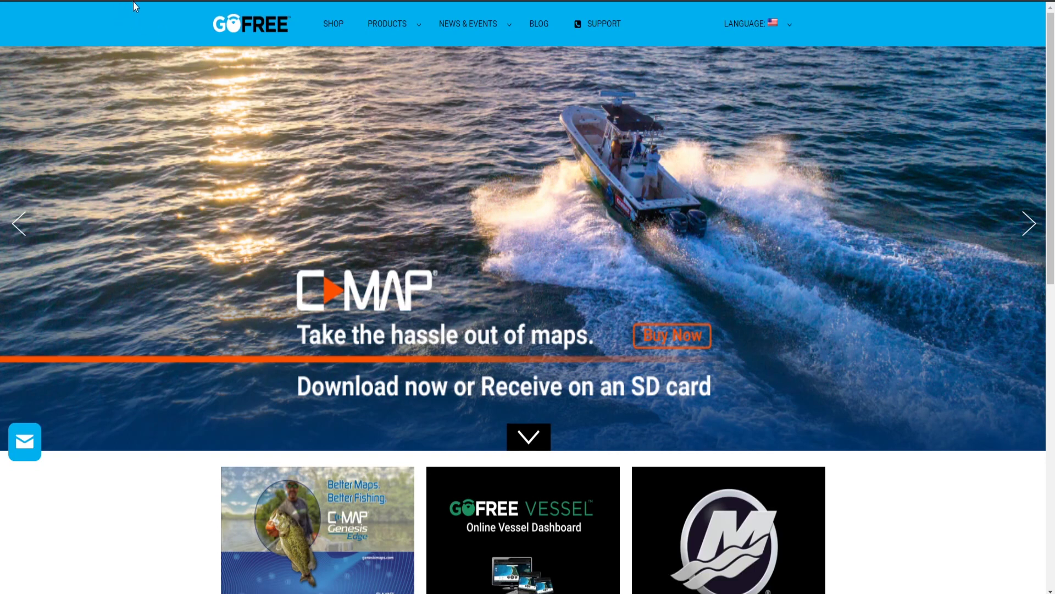
Download Insight Map Creator from GoFree's Products > Software page.
mouse_move(401, 30)
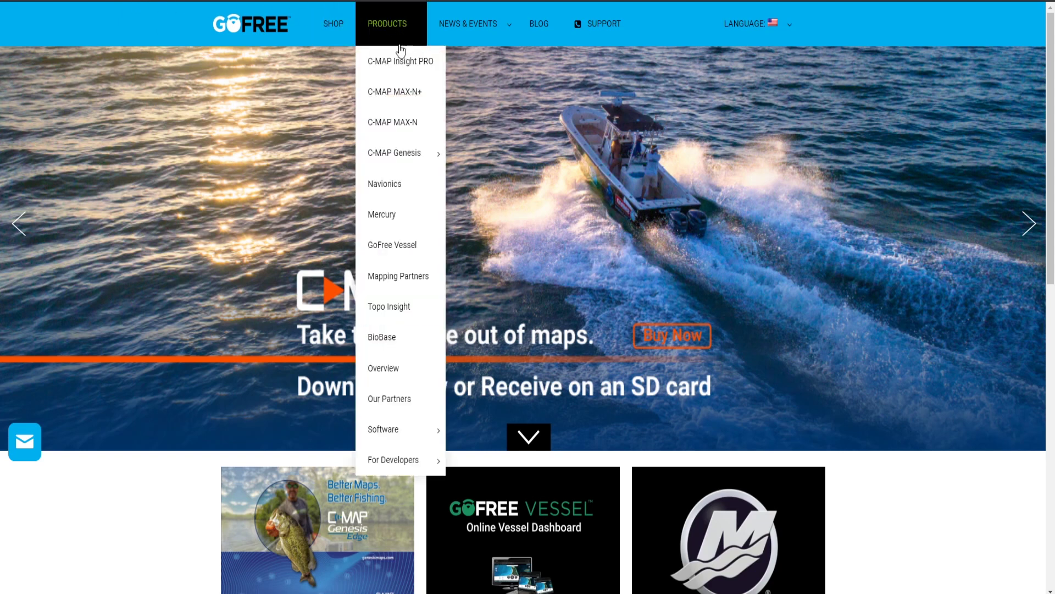
mouse_move(418, 430)
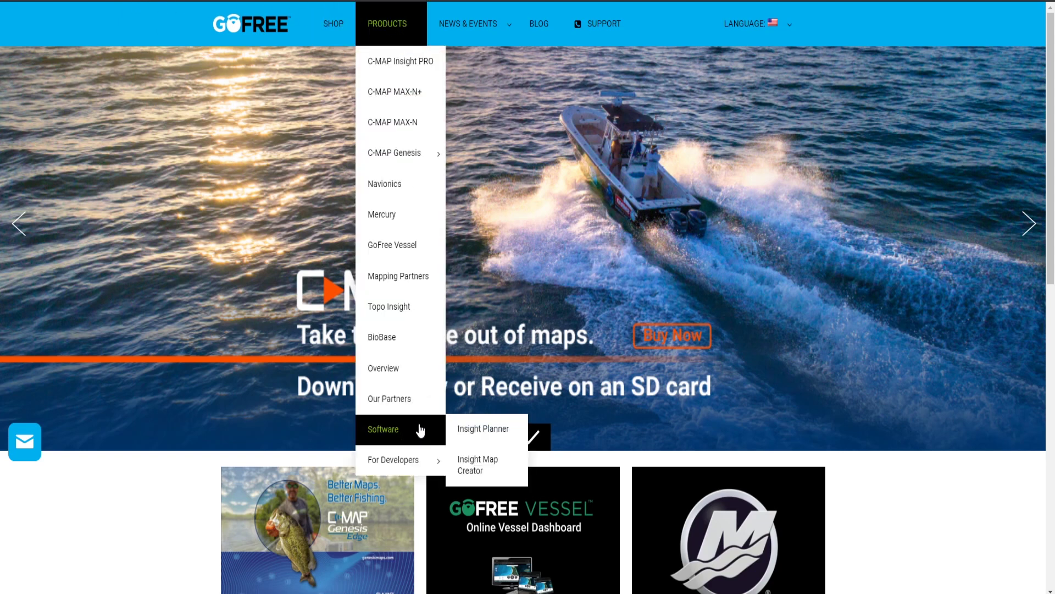
left_click(486, 468)
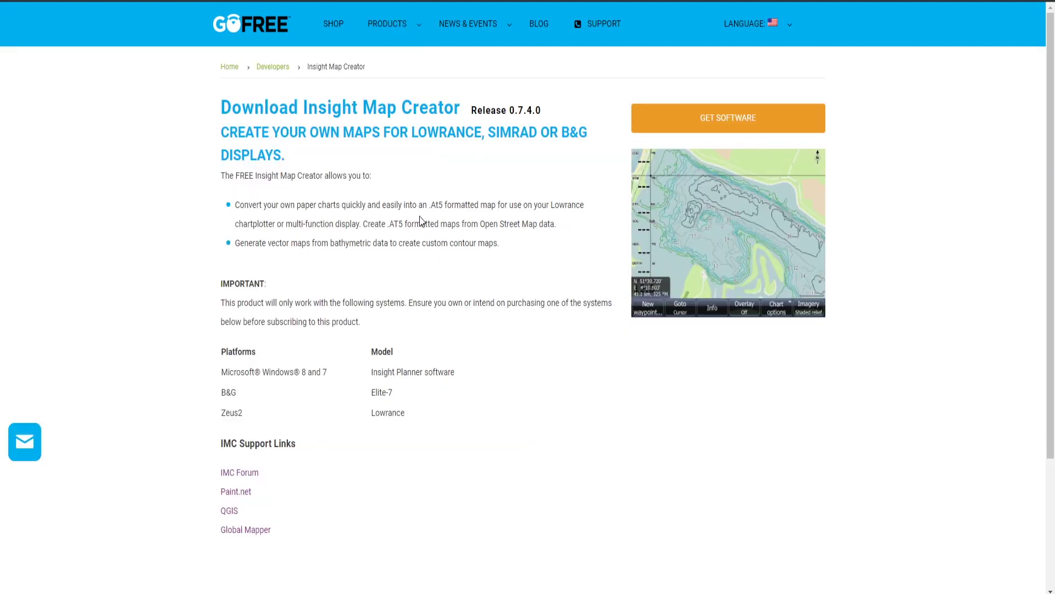
left_click(692, 118)
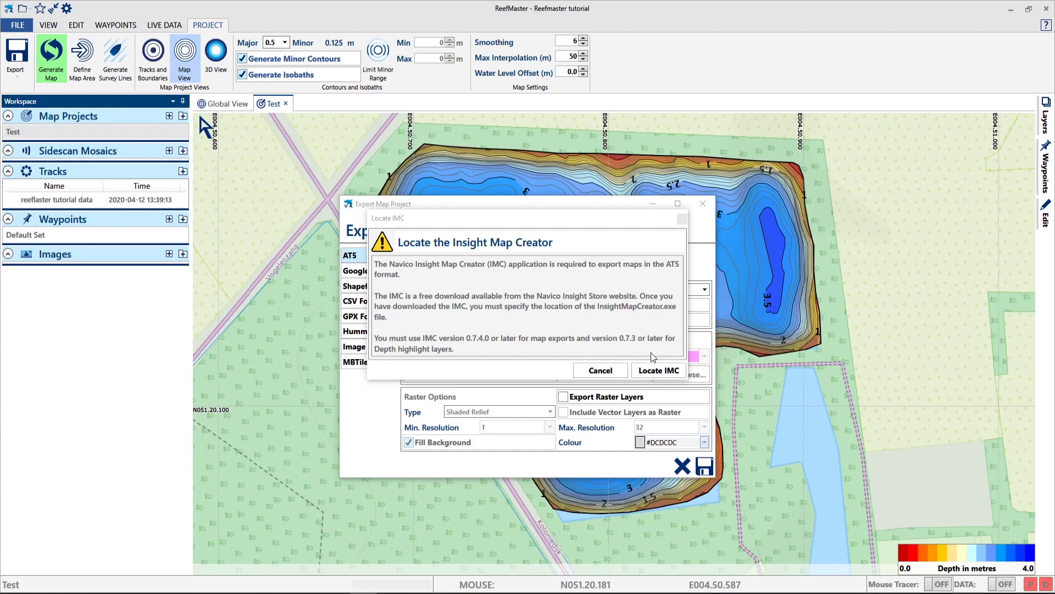
Point ReefMaster to InsightMapCreator and generate the AT5 map into exports\Test.
left_click(655, 367)
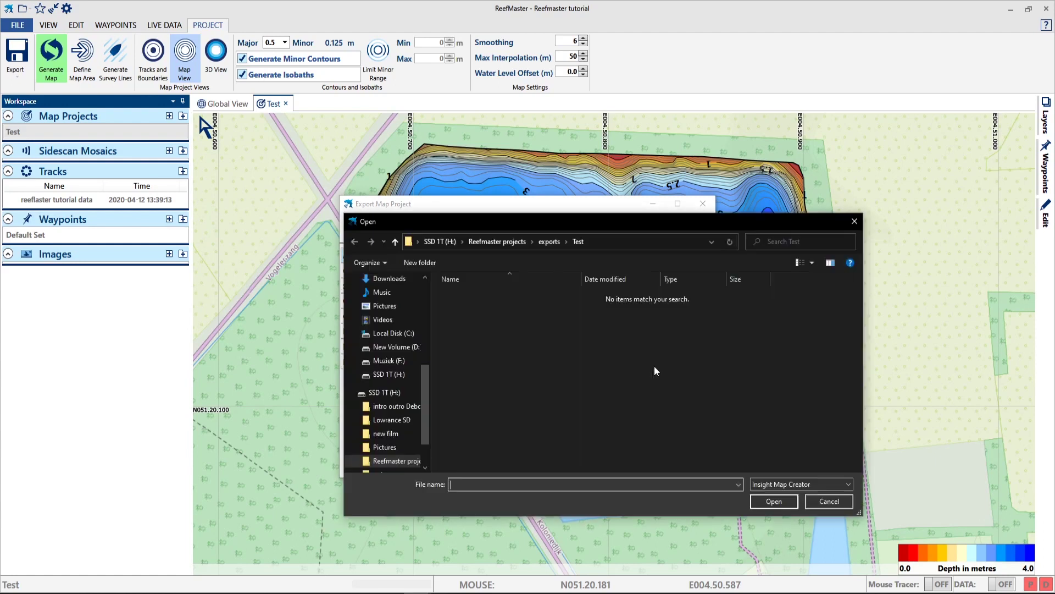
double_click(509, 319)
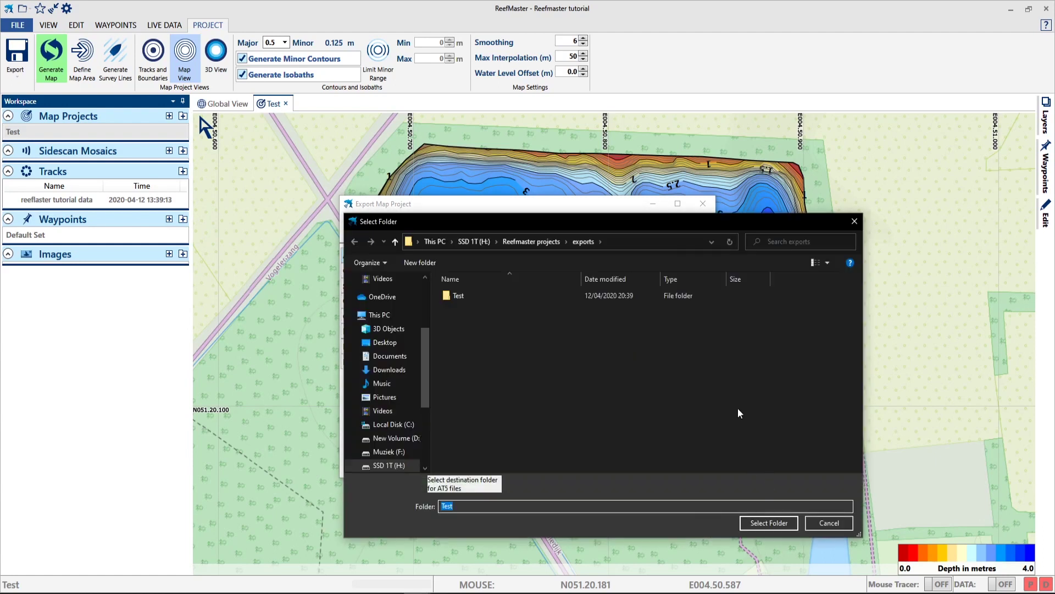
double_click(459, 296)
left_click(769, 523)
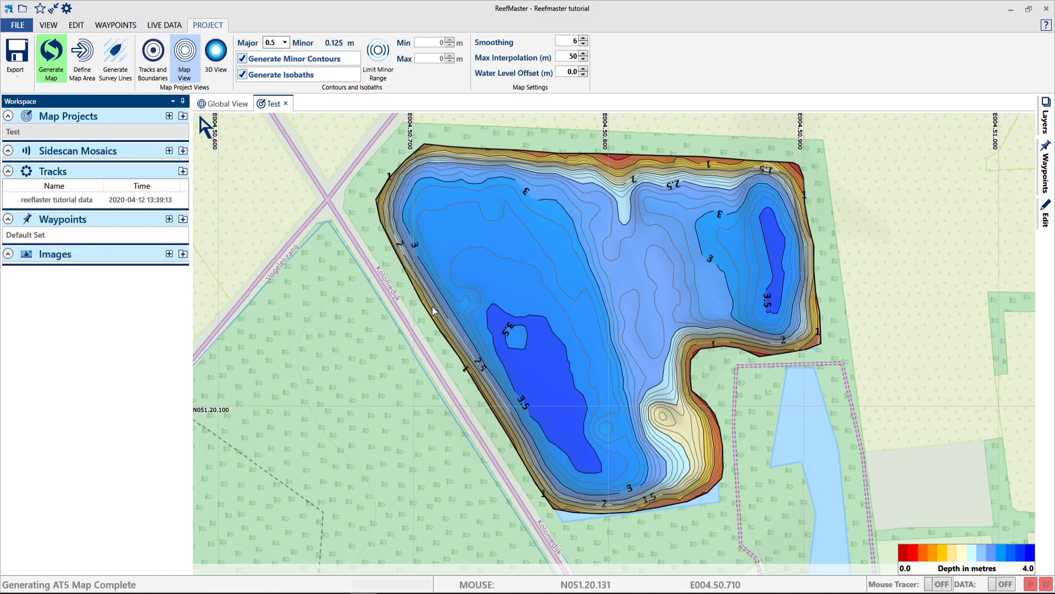
left_click(20, 70)
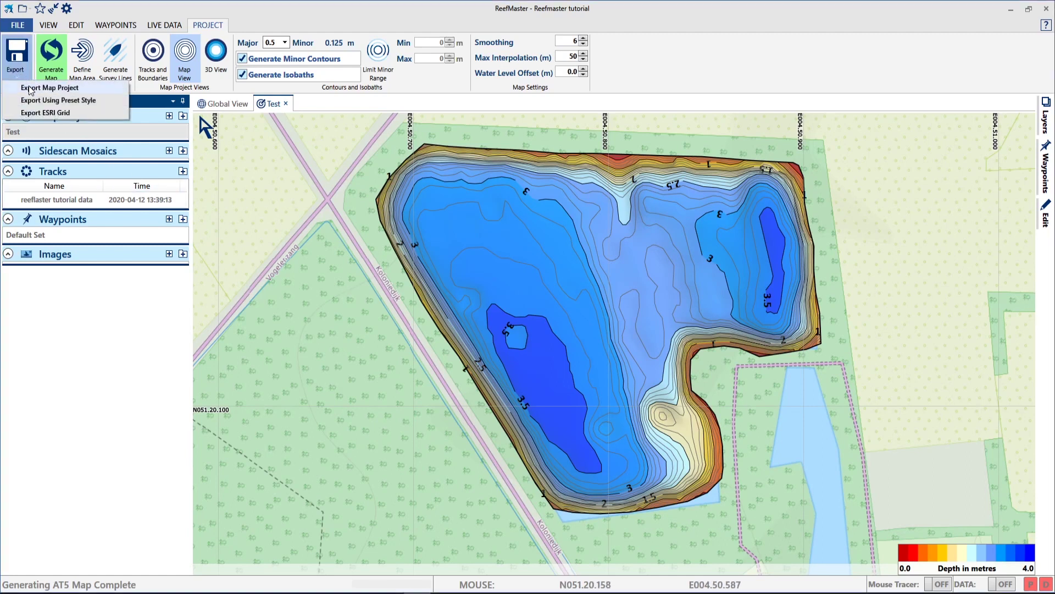
Export the map project in MBTiles format as Test.mbtiles.
left_click(30, 89)
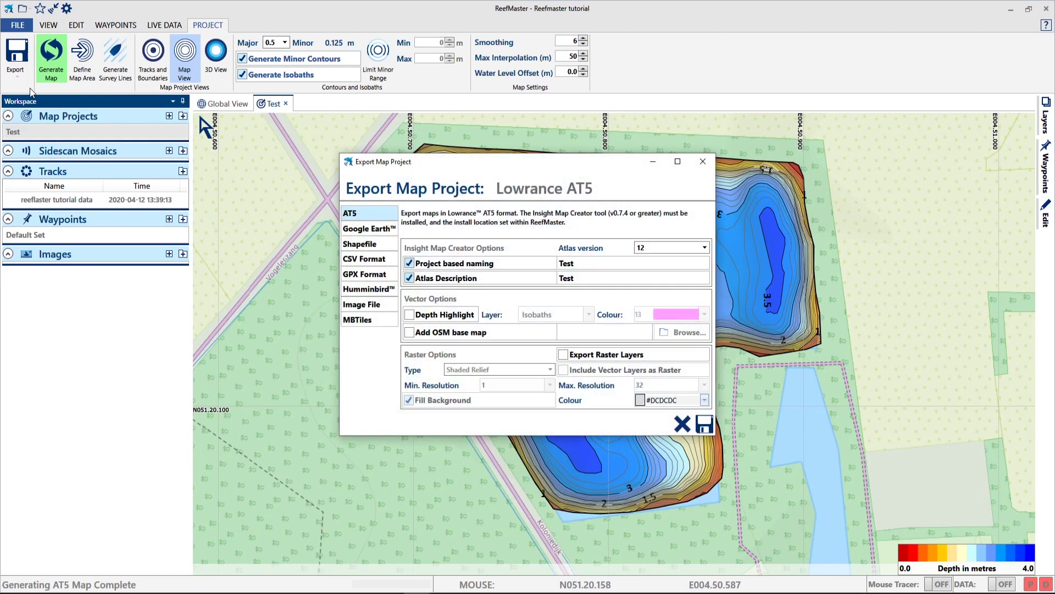
left_click(364, 321)
left_click(705, 340)
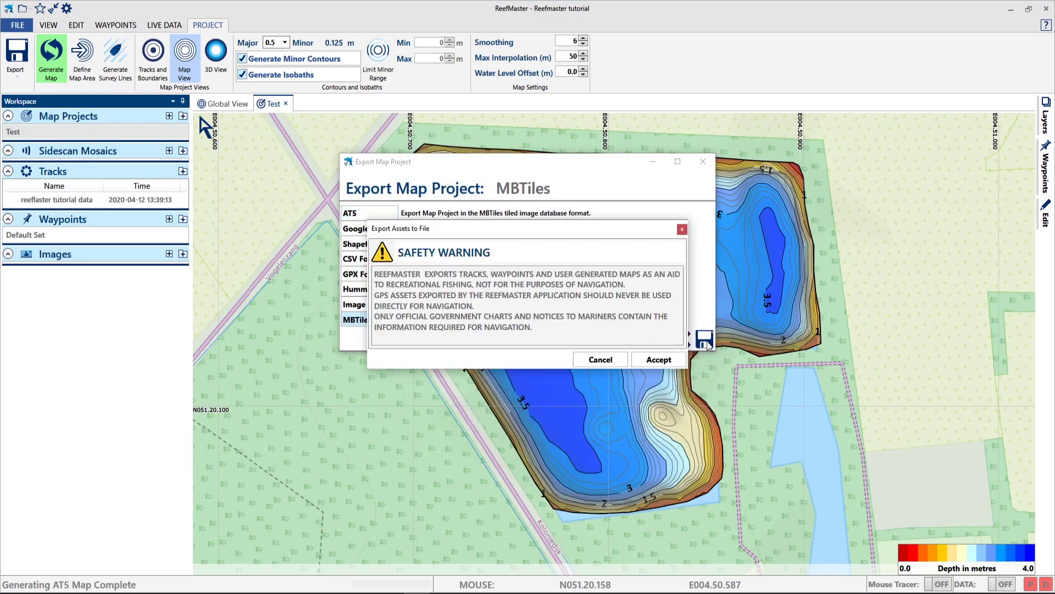
left_click(664, 361)
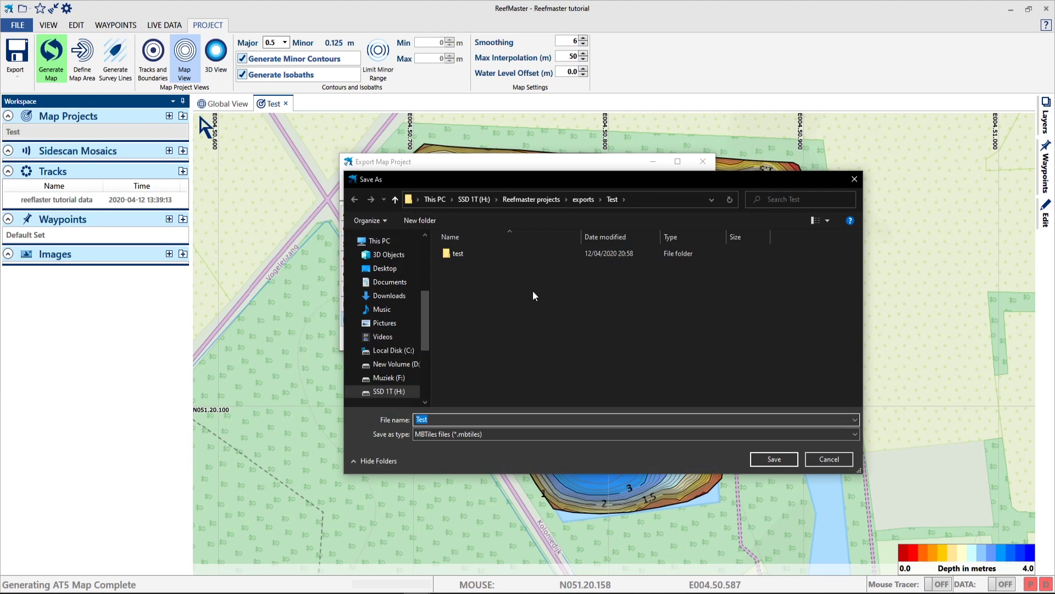
left_click(780, 460)
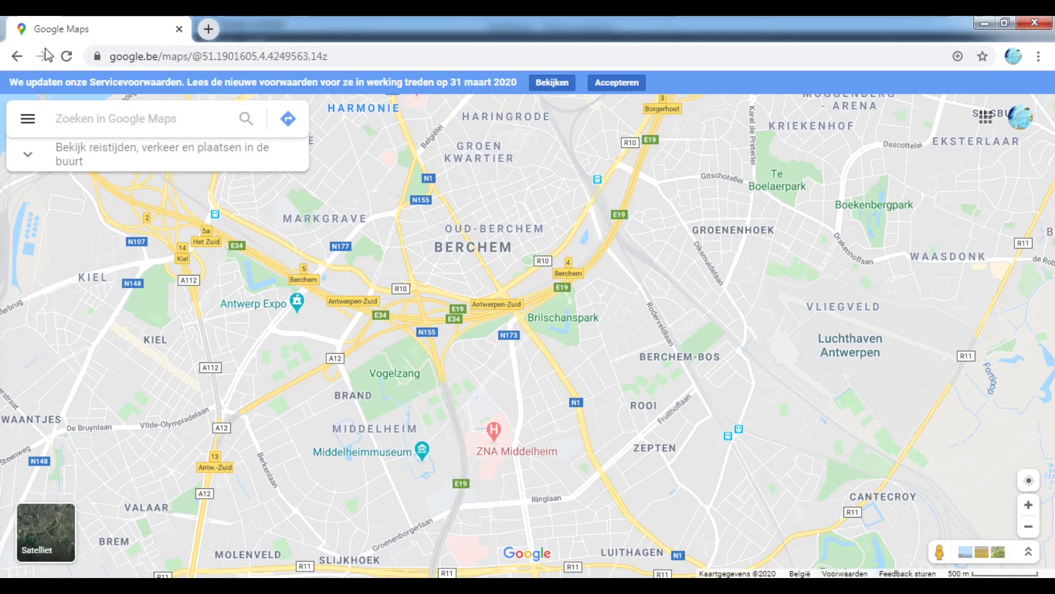
In Google Maps, go to Mijn plaatsen > Kaarten and create a new custom map.
left_click(26, 117)
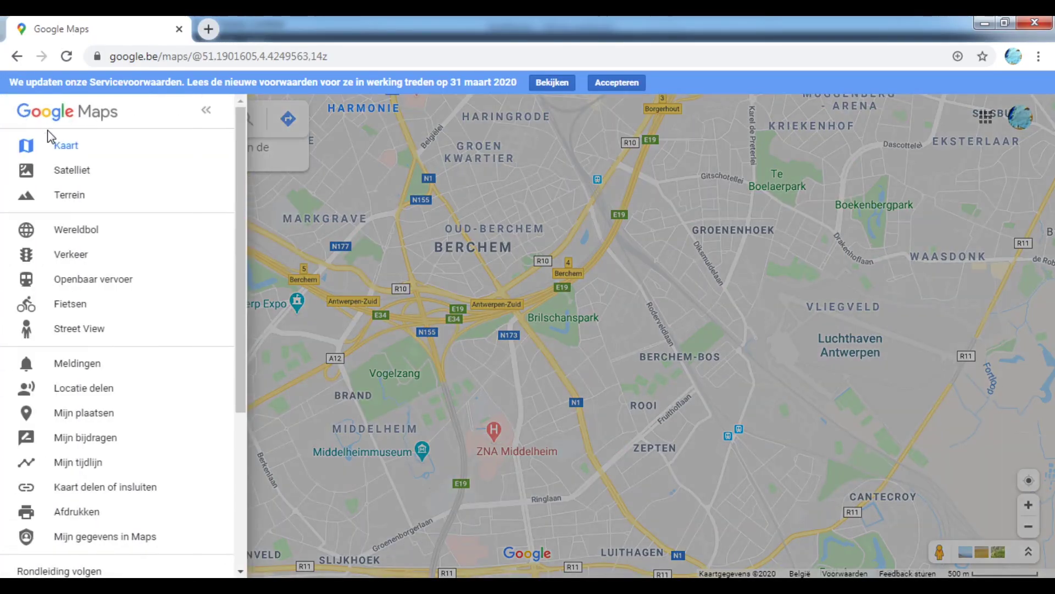
left_click(90, 417)
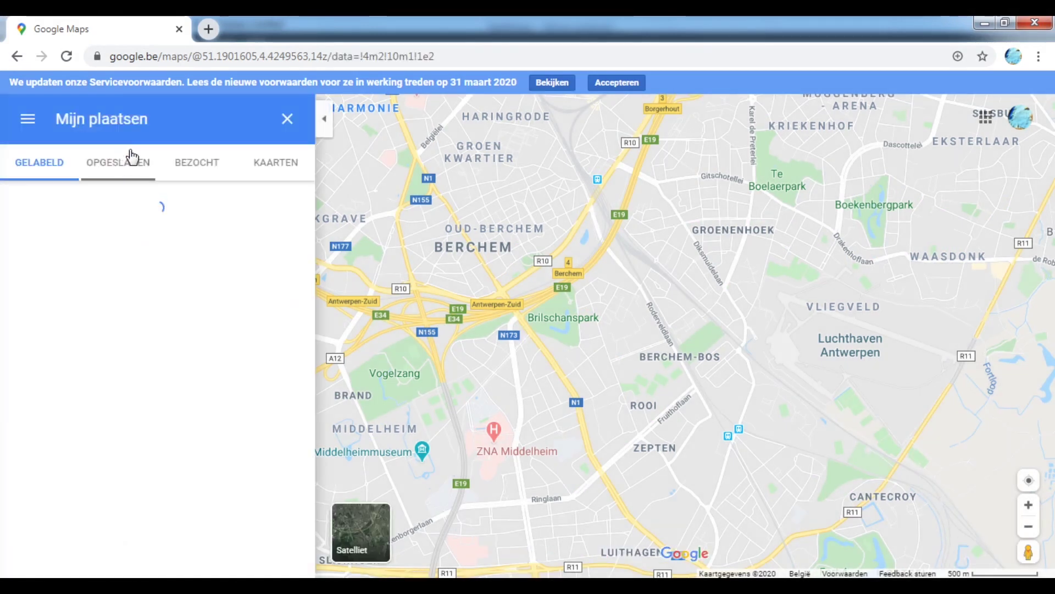
left_click(291, 163)
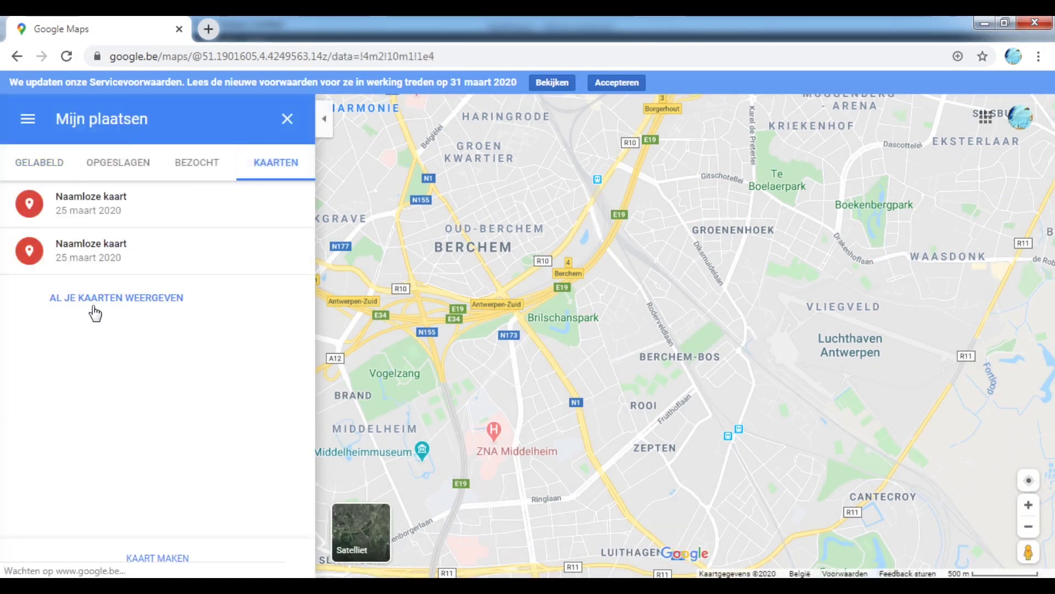
left_click(155, 558)
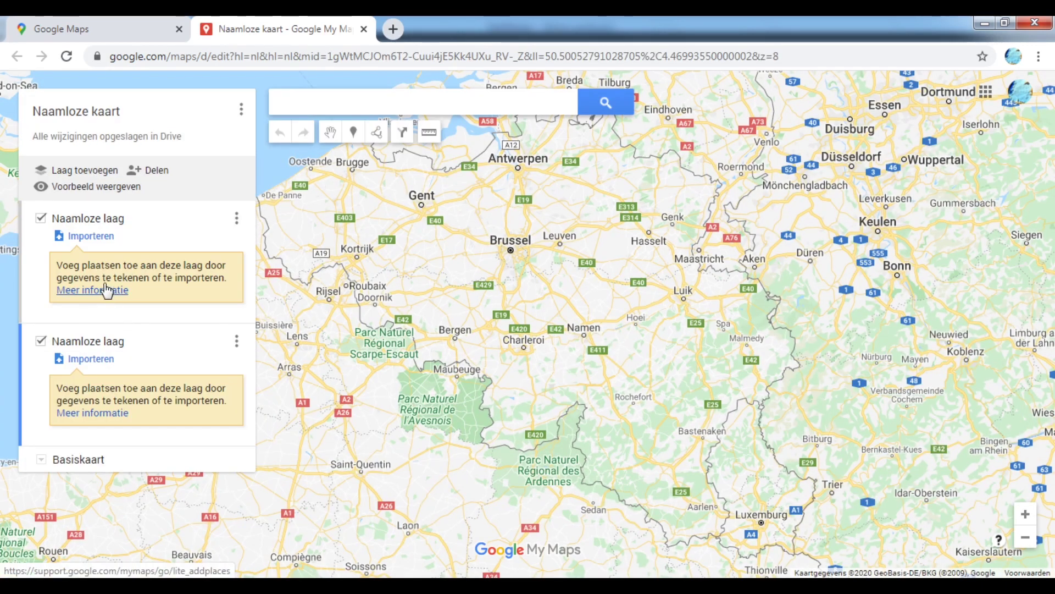
Import the Witven grote put1 KMZ from this computer into the map's first layer.
left_click(69, 236)
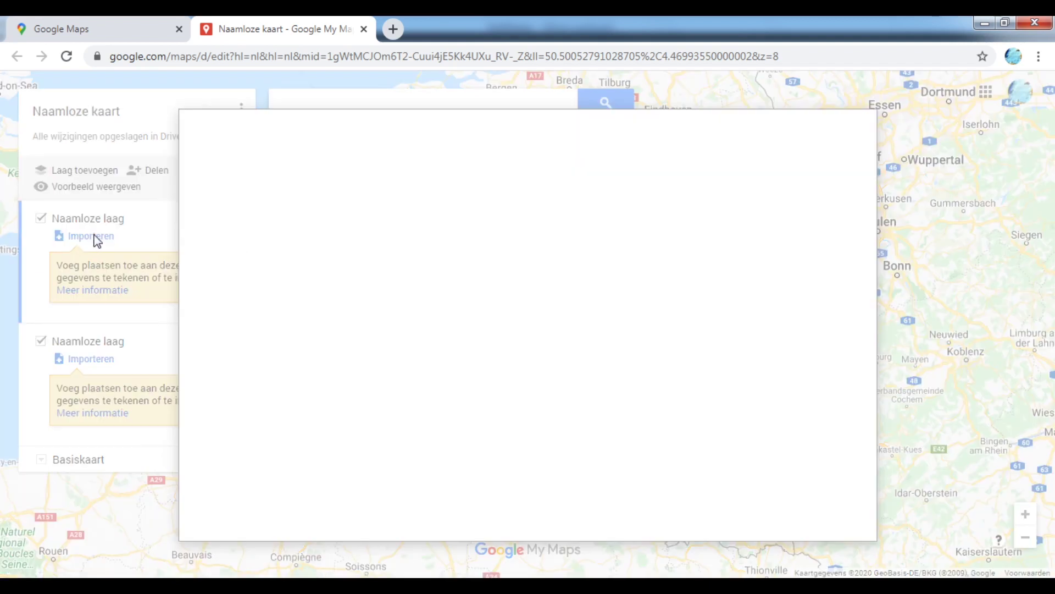
left_click(542, 365)
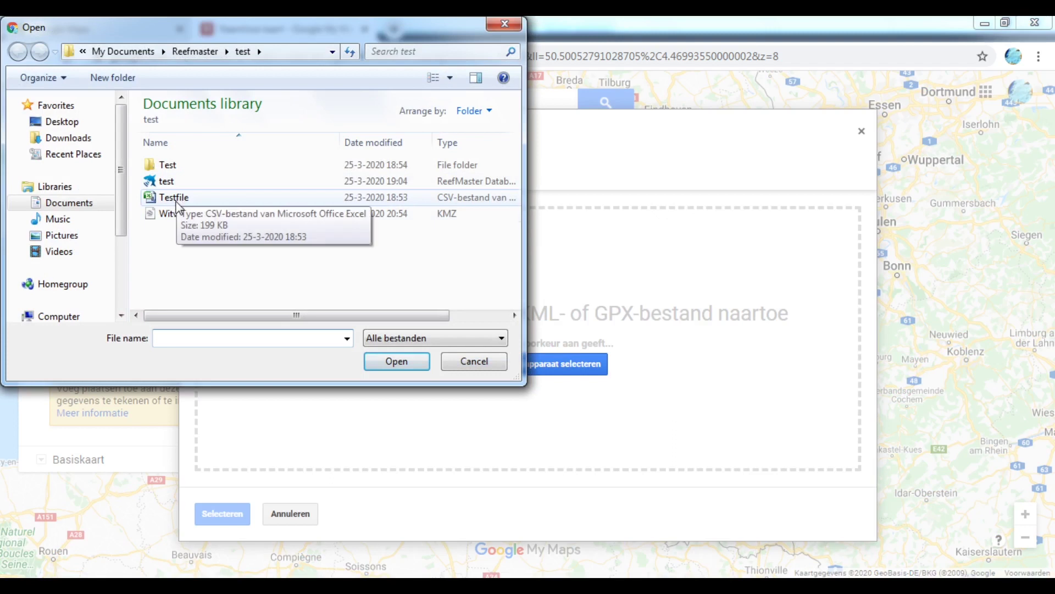
left_click(178, 214)
left_click(395, 361)
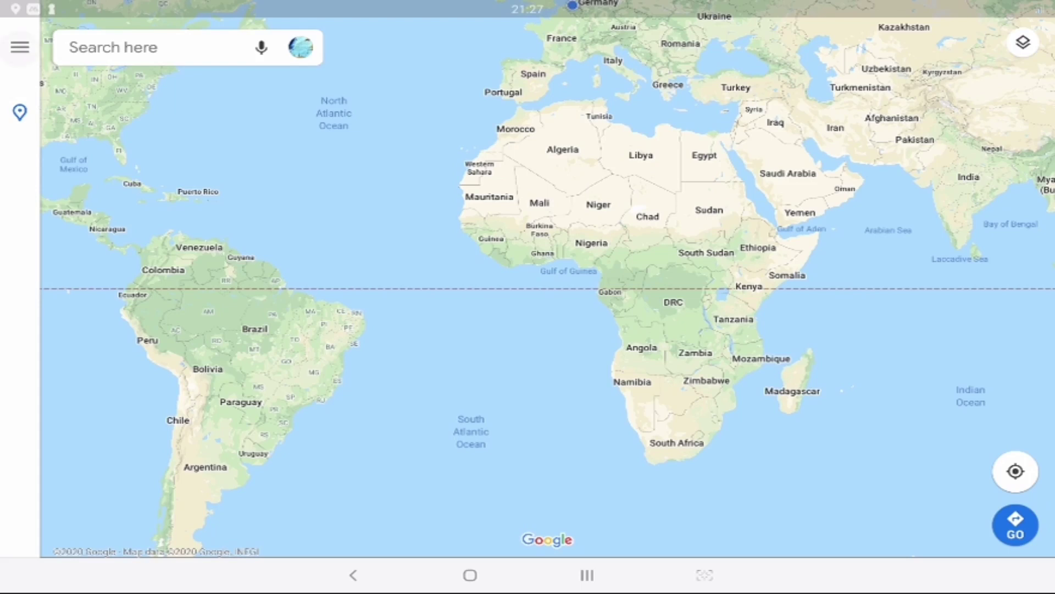
In the Google Maps app, open the Witven map from Your places > Maps.
left_click(19, 47)
left_click(83, 92)
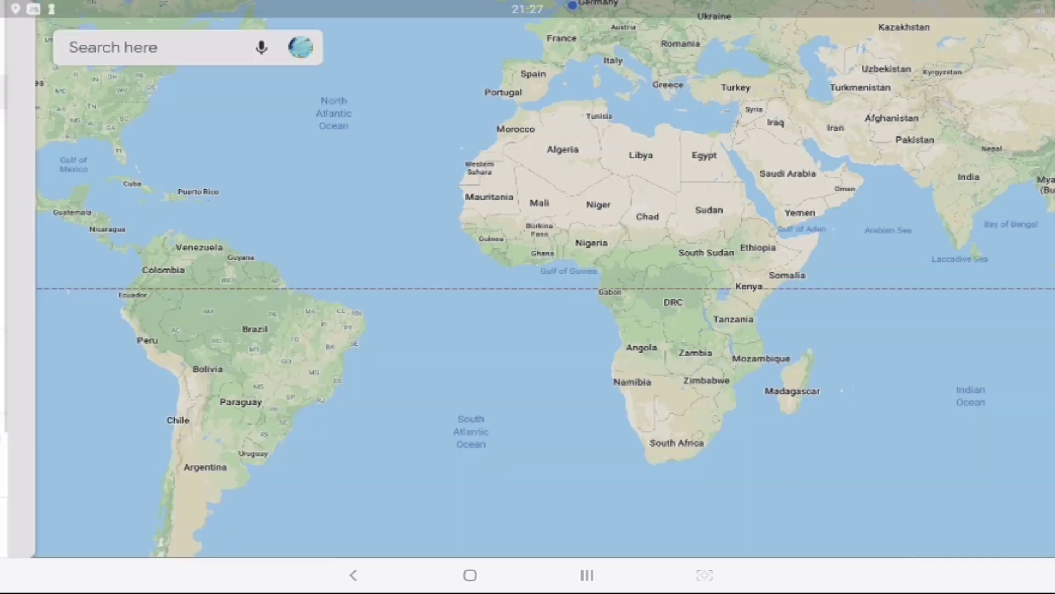
left_click_drag(264, 80, 28, 79)
left_click(283, 80)
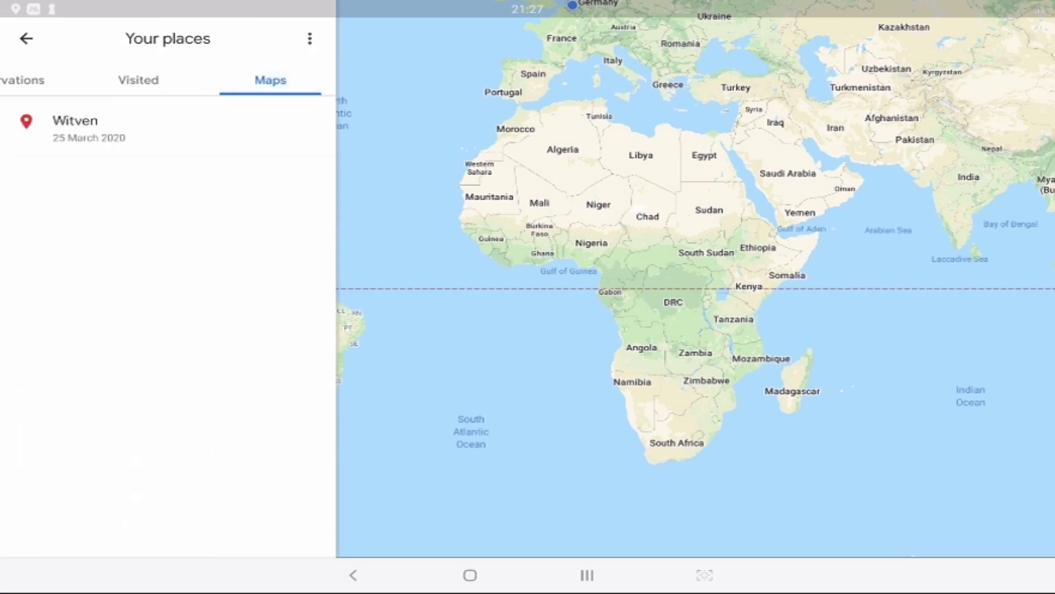
left_click(137, 128)
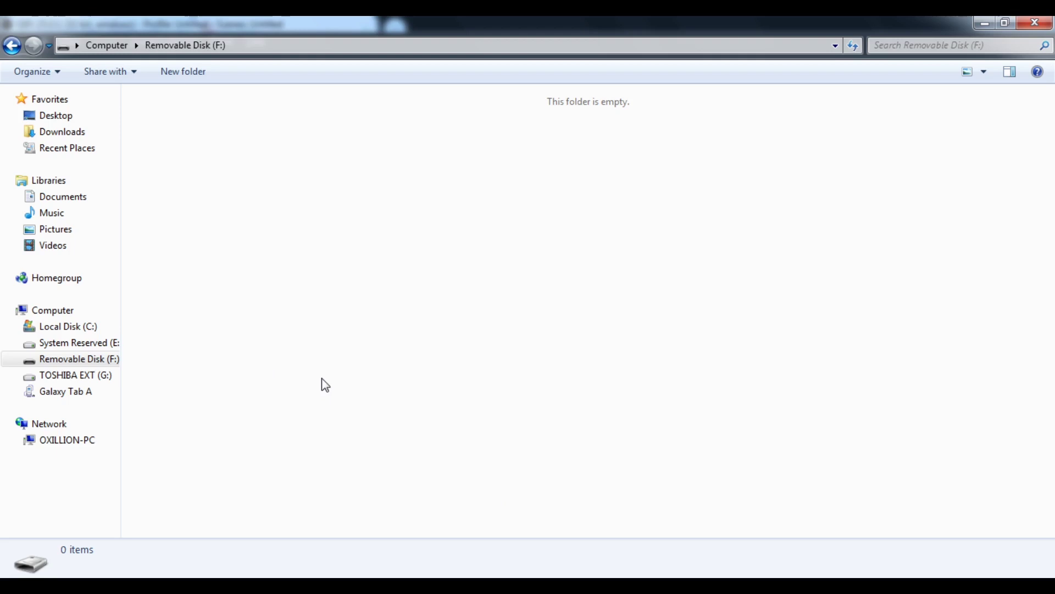
Make a new 'Navico' folder on Removable Disk (F:) and drag the 'lowrance kaart' export folder into it.
right_click(323, 381)
mouse_move(400, 344)
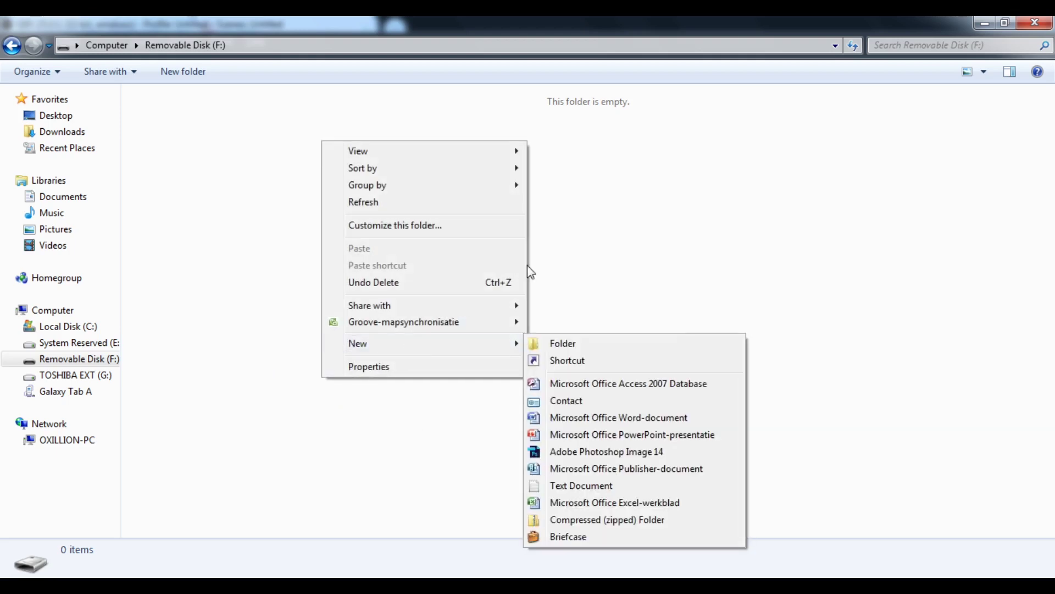
left_click(643, 344)
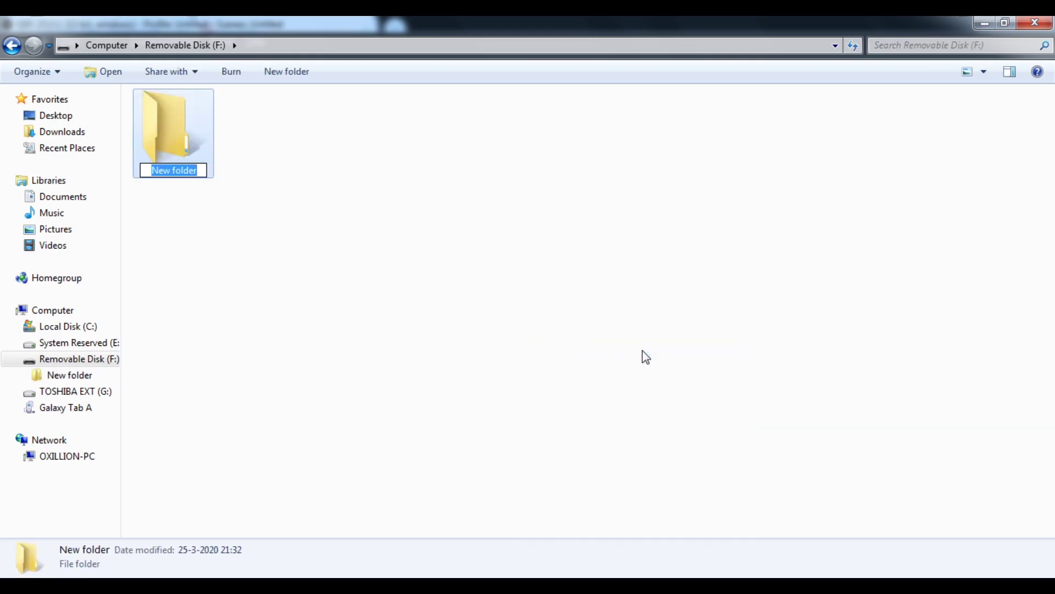
type("Navico")
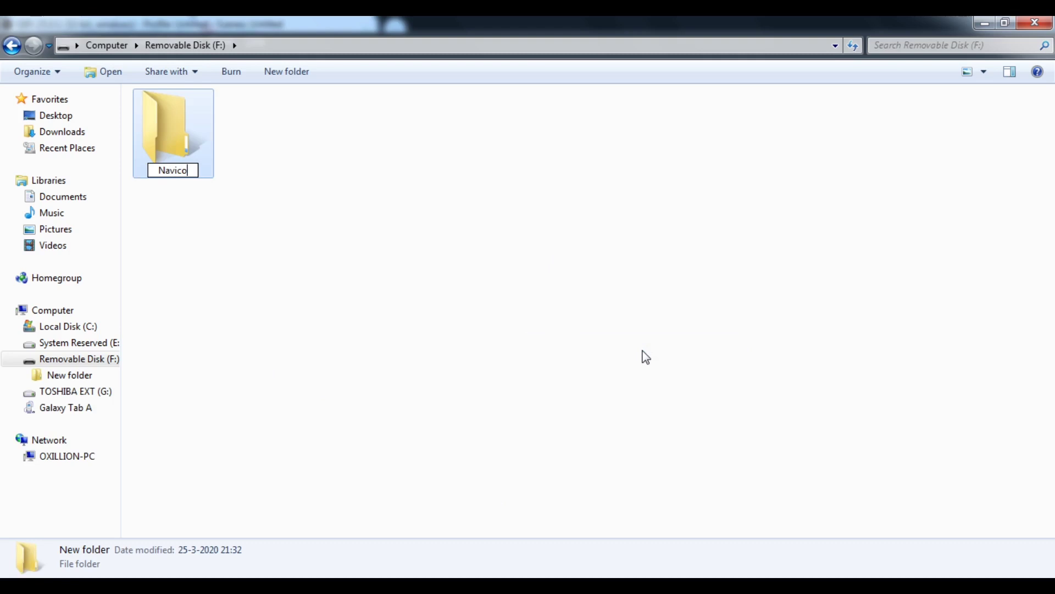
key("Return")
key("Return")
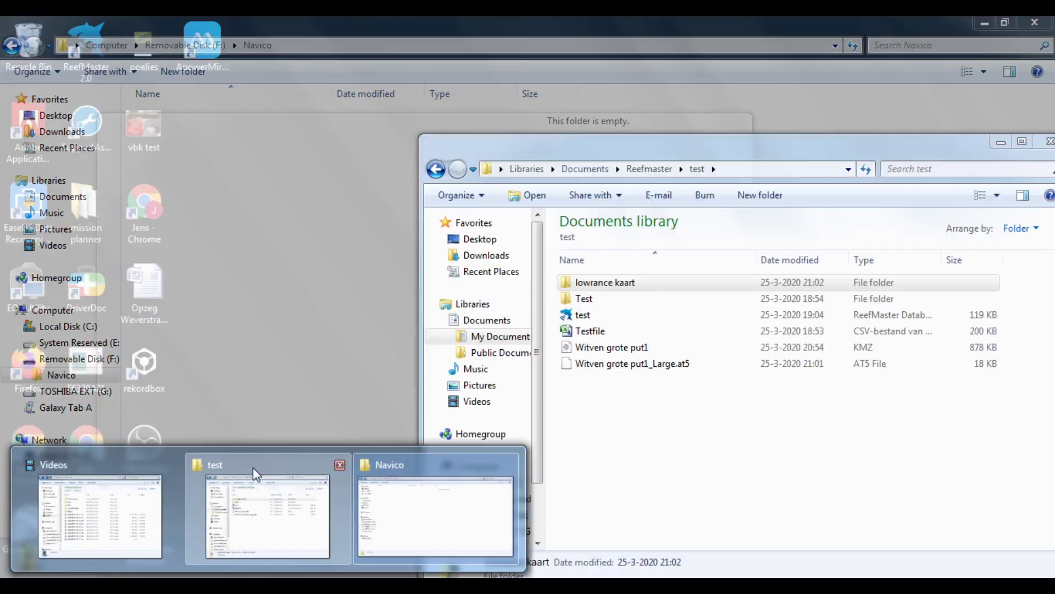
left_click(253, 467)
left_click_drag(591, 282, 276, 286)
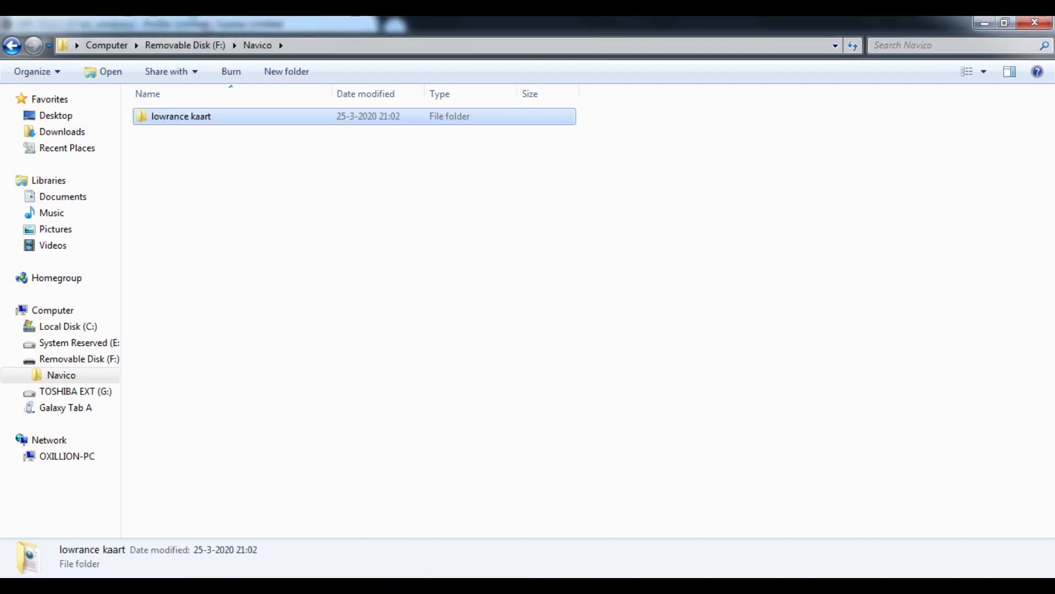